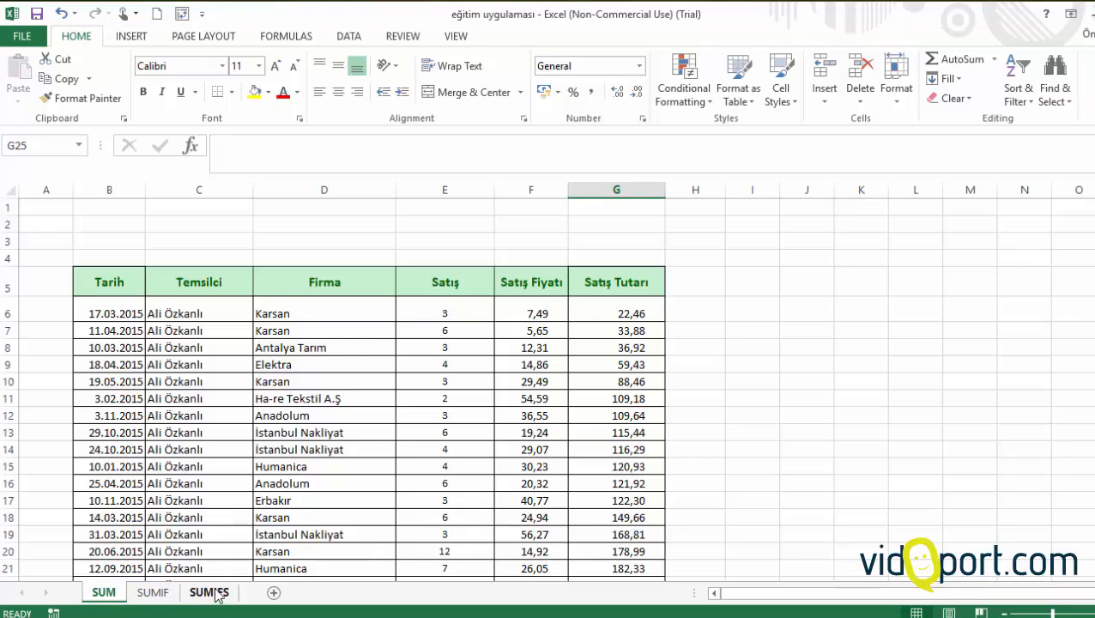
Step: Total the Satış Tutarı values in G6:G23 with AutoSum and delete the resulting total from G24
{"action": "left_click", "coordinate": [608, 334]}
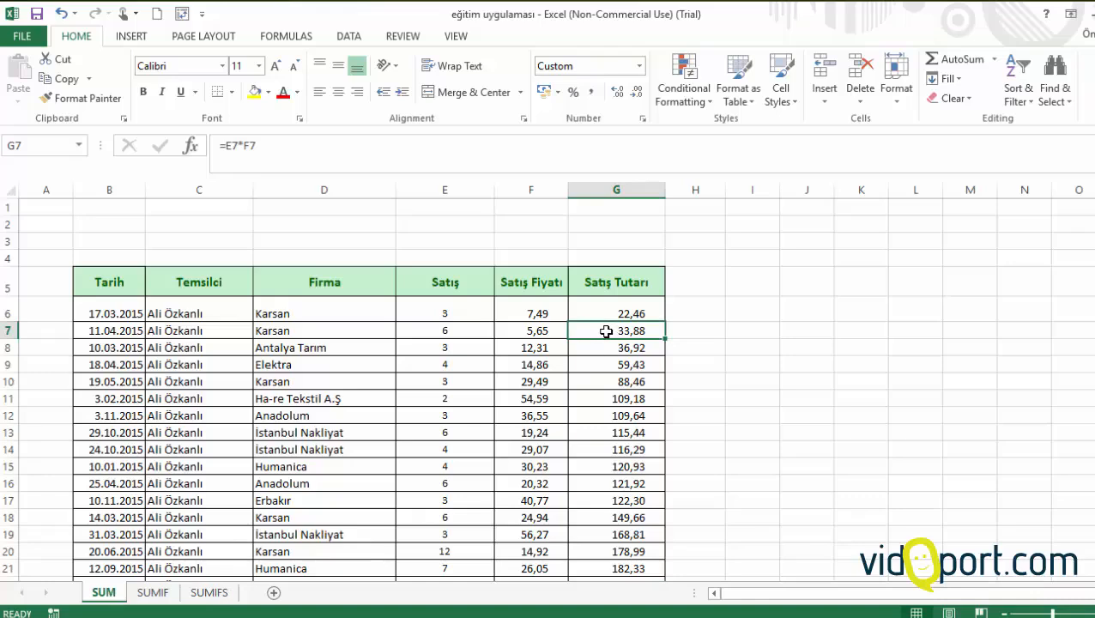
{"action": "left_click", "coordinate": [606, 378]}
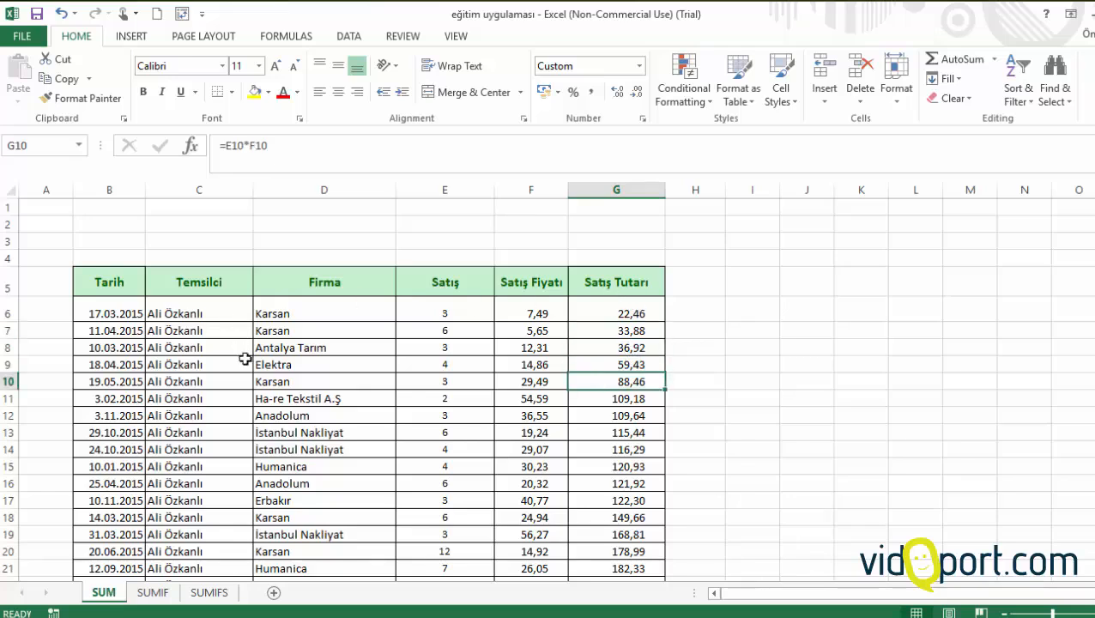
{"action": "scroll", "coordinate": [275, 357], "scroll_direction": "down", "scroll_amount": 2}
{"action": "scroll", "coordinate": [258, 359], "scroll_direction": "up", "scroll_amount": 2}
{"action": "left_click", "coordinate": [623, 314]}
{"action": "left_click_drag", "start_coordinate": [622, 314], "coordinate": [614, 549]}
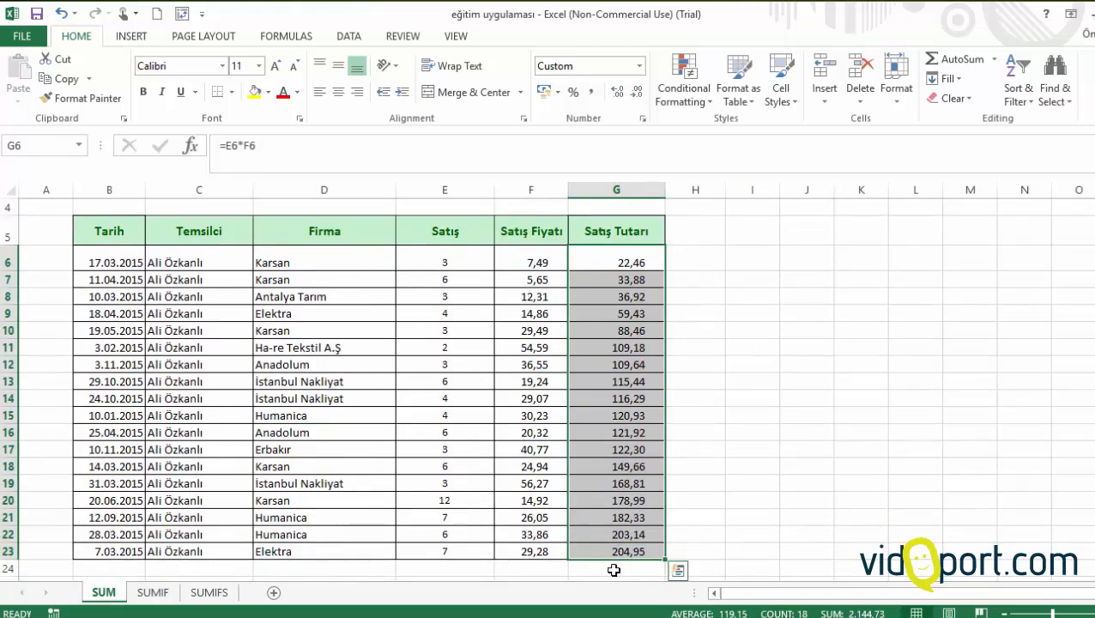
{"action": "left_click", "coordinate": [962, 59]}
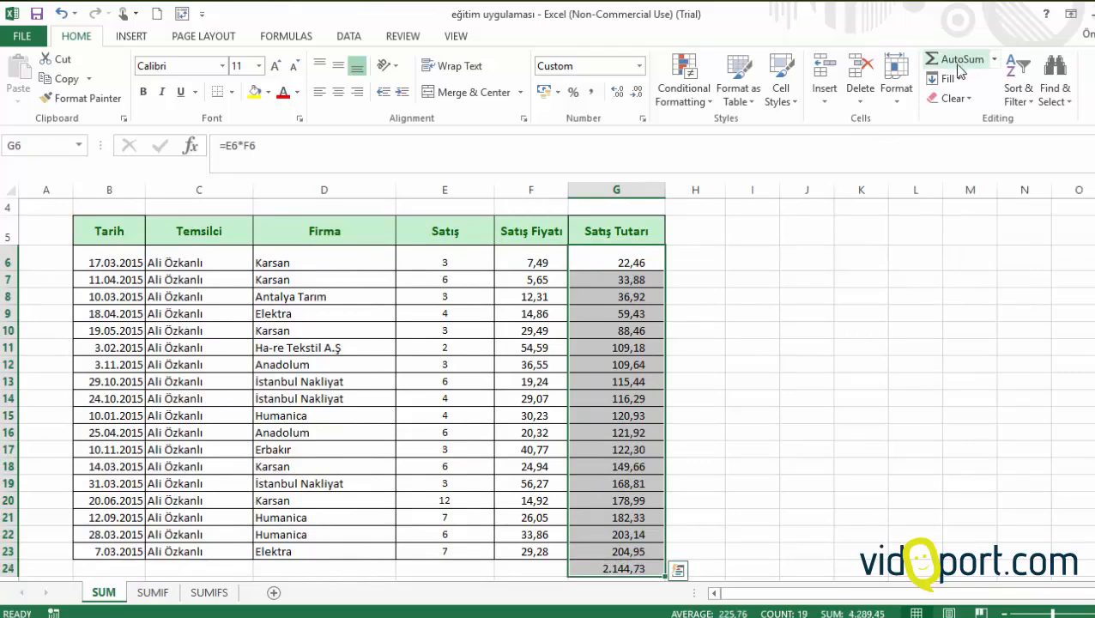
{"action": "left_click", "coordinate": [615, 568]}
{"action": "key", "text": "Delete"}
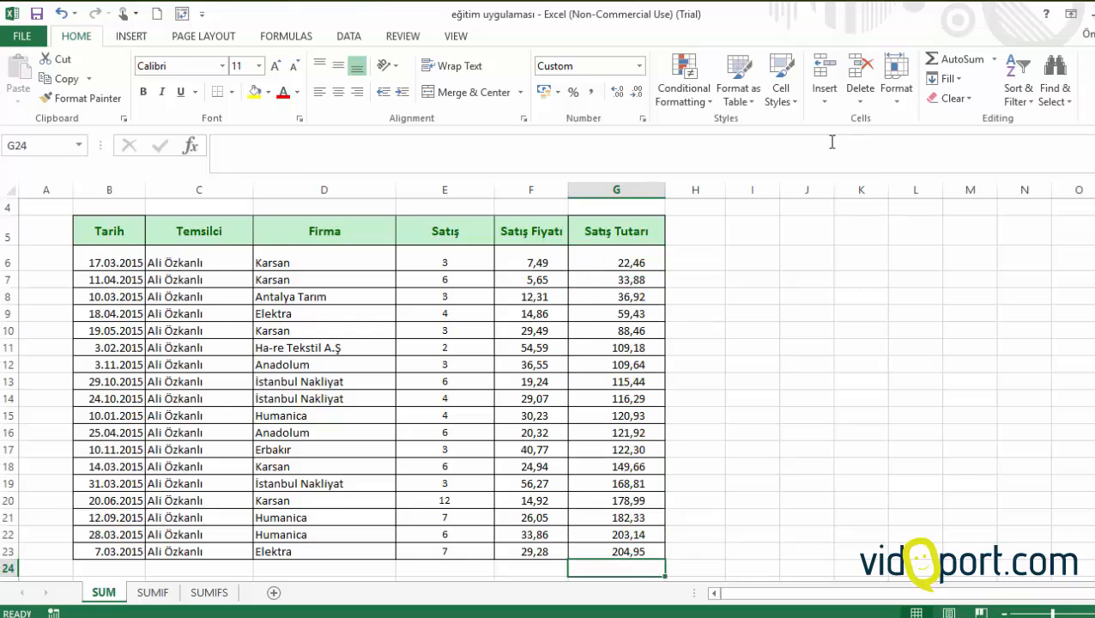
Step: Enter the formula =SUM(G6:G23) in G24 to total the Satış Tutarı column
{"action": "type", "text": "="}
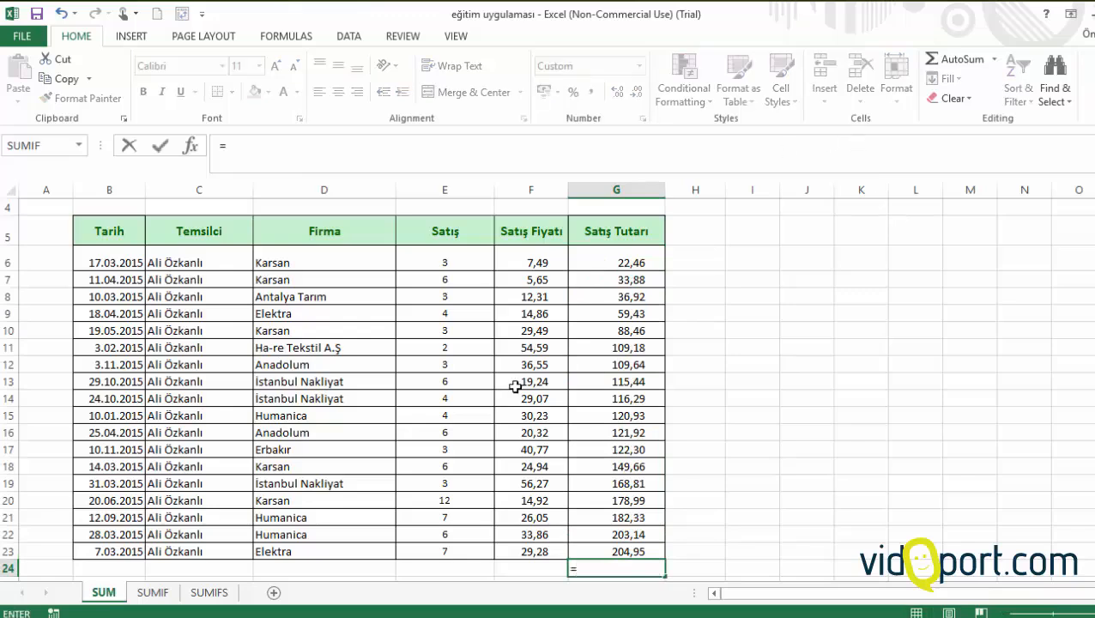
{"action": "type", "text": "sum"}
{"action": "key", "text": "Tab"}
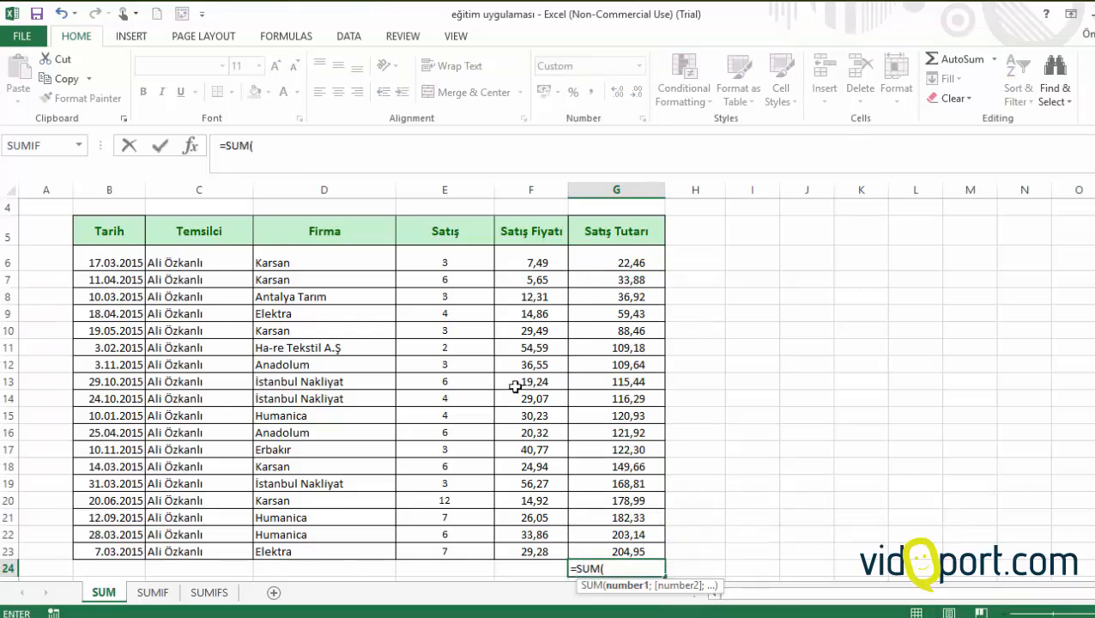
{"action": "left_click_drag", "start_coordinate": [632, 263], "coordinate": [631, 552]}
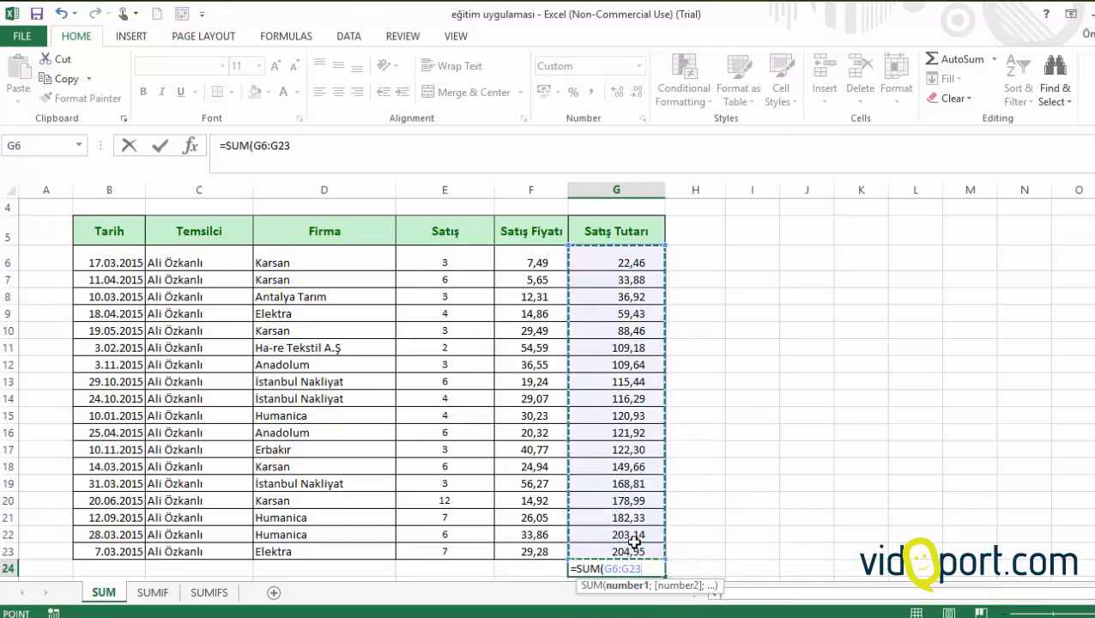
{"action": "key", "text": "Return"}
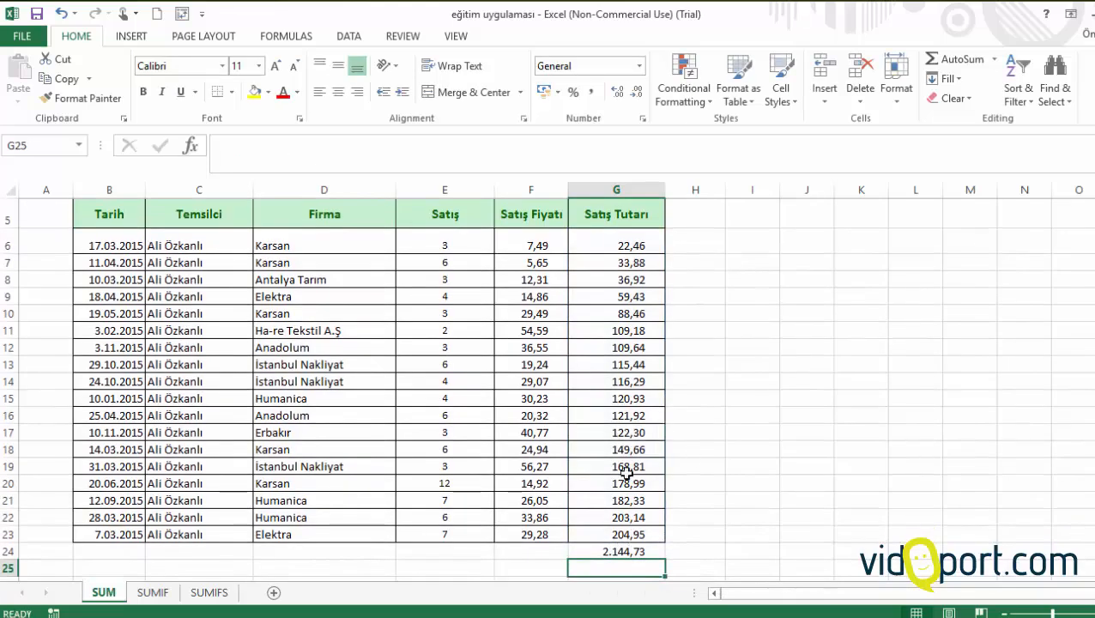
{"action": "left_click", "coordinate": [620, 552]}
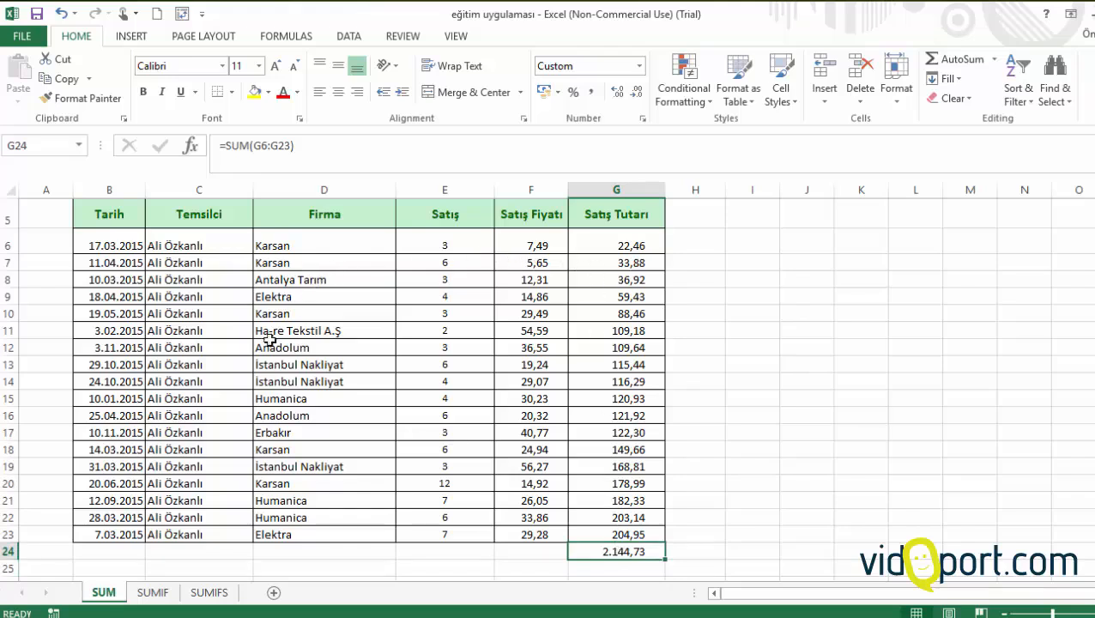
Step: On the SUMIF sheet, copy the whole Temsilci column C to column J
{"action": "left_click", "coordinate": [153, 592]}
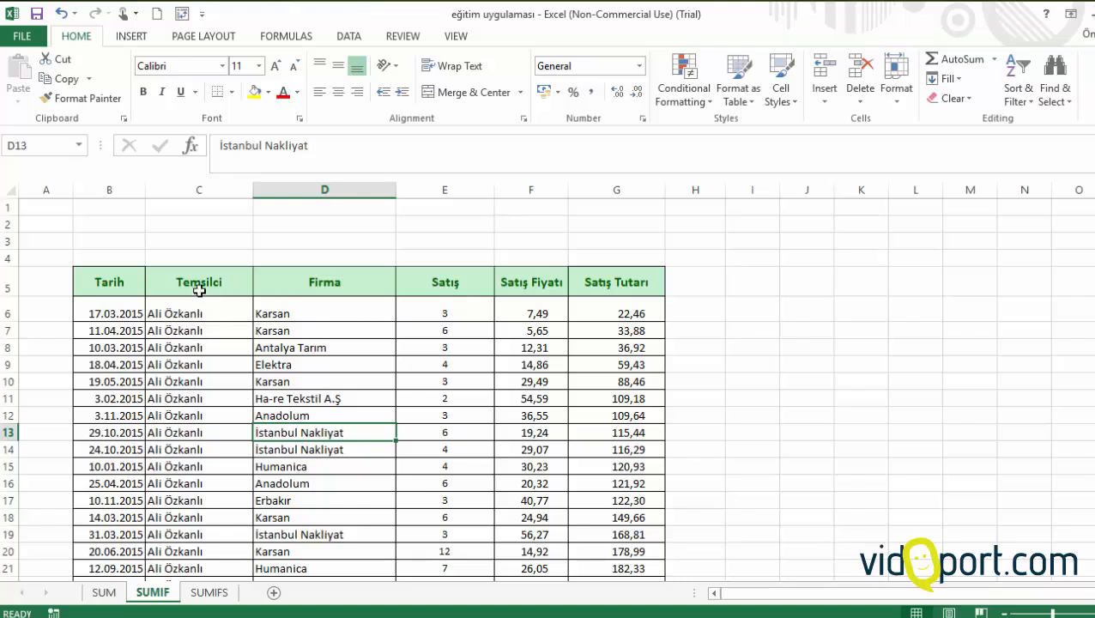
{"action": "left_click", "coordinate": [199, 189]}
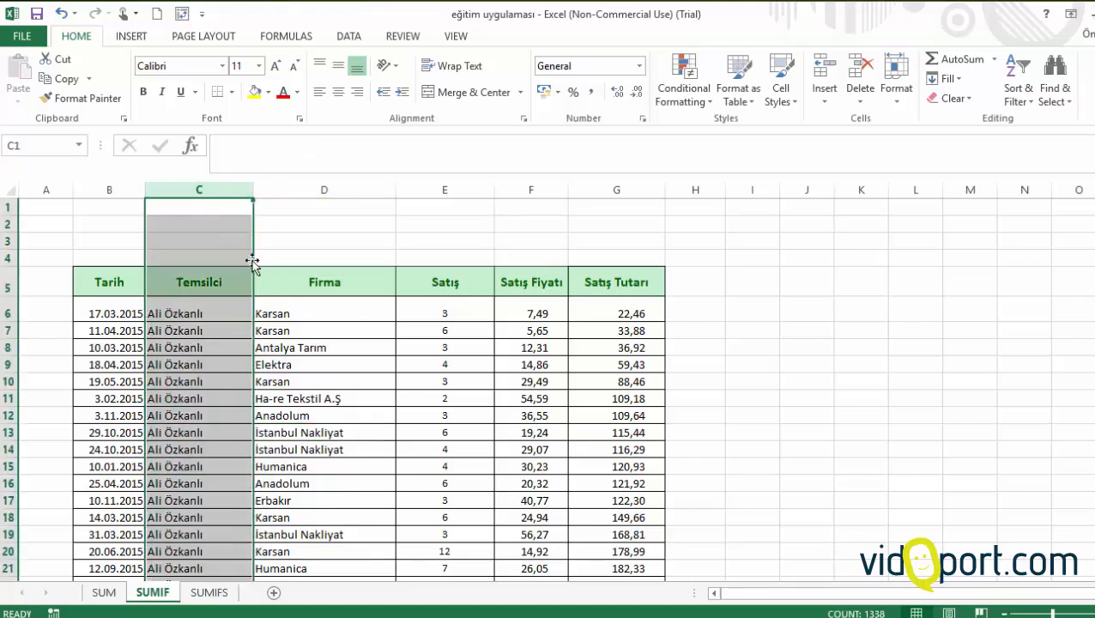
{"action": "left_click_drag", "start_coordinate": [251, 262], "coordinate": [794, 265]}
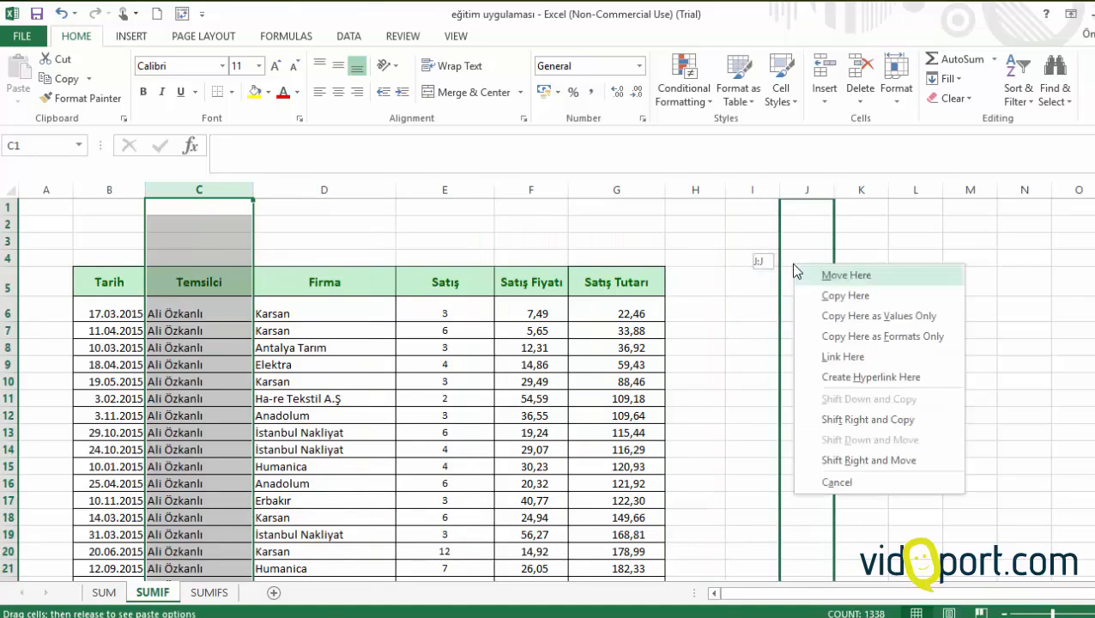
{"action": "left_click", "coordinate": [874, 296]}
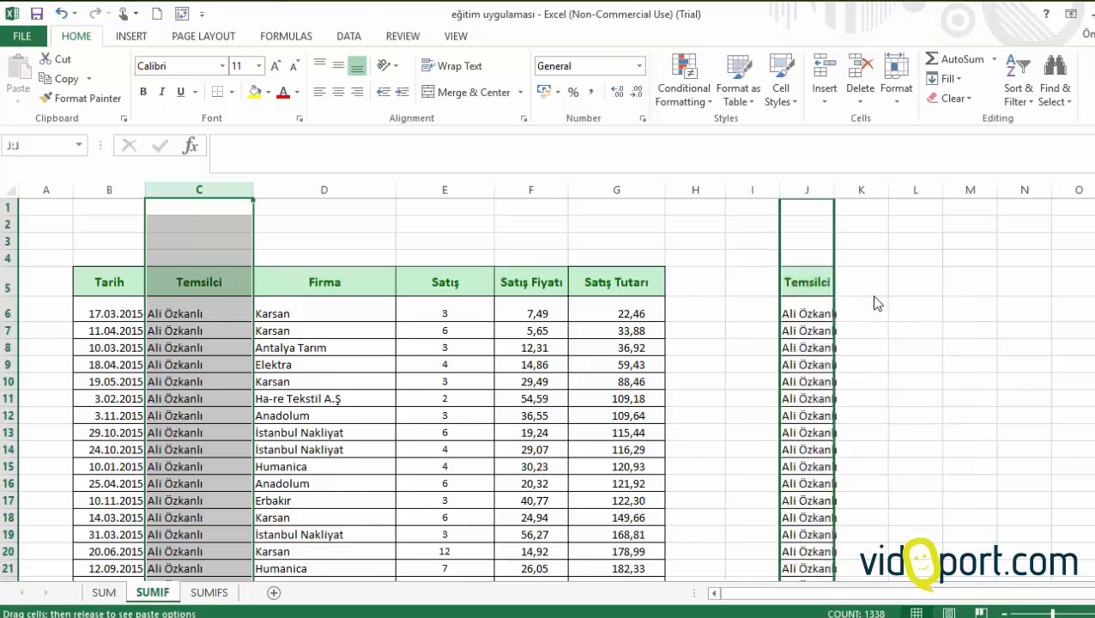
Step: Remove the duplicate values from column J and move the remaining Temsilci list so that its header is in J5
{"action": "left_click", "coordinate": [349, 37]}
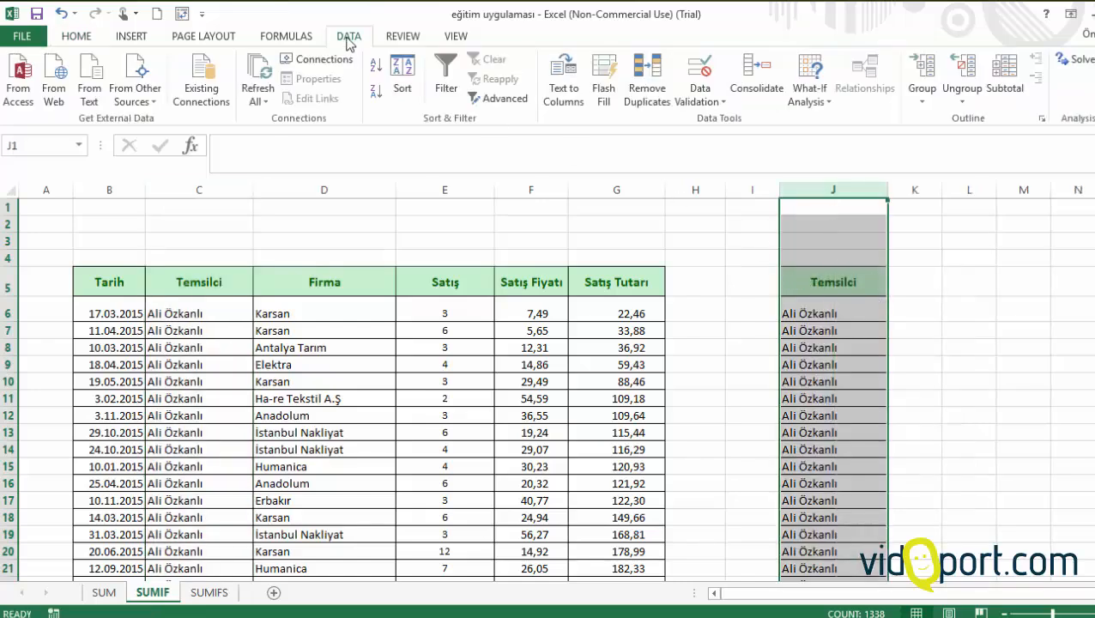
{"action": "left_click", "coordinate": [662, 104]}
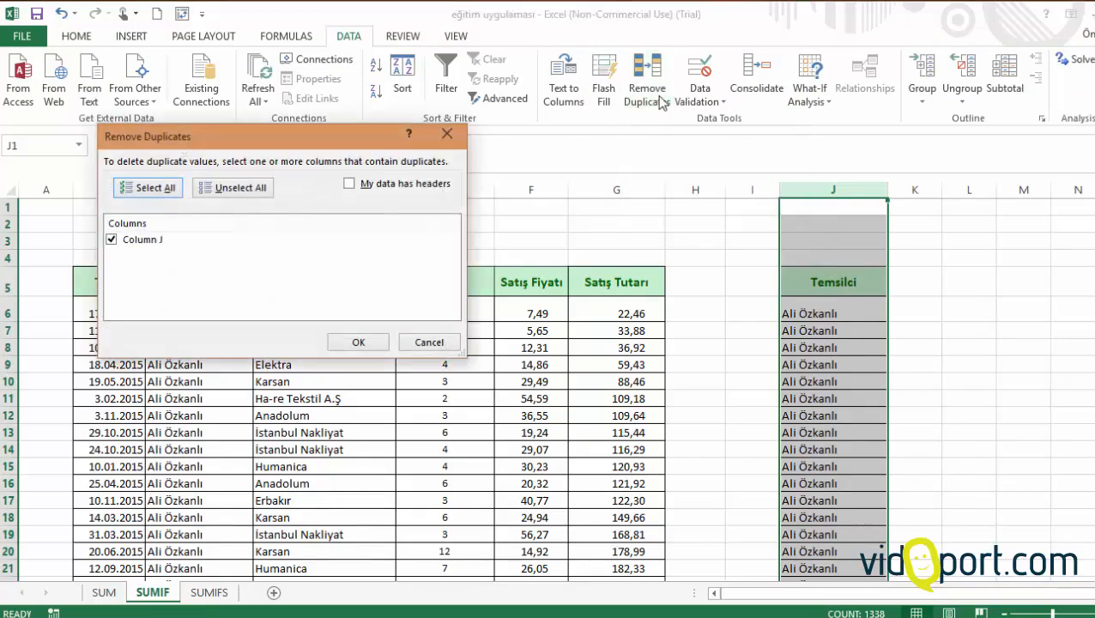
{"action": "left_click", "coordinate": [371, 344]}
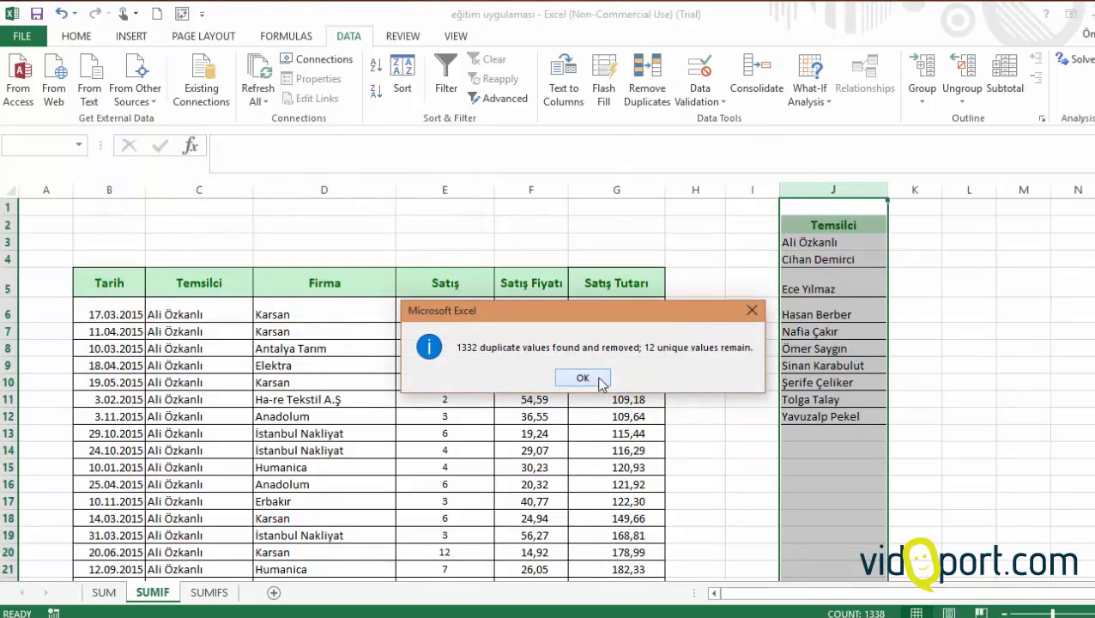
{"action": "left_click", "coordinate": [600, 382]}
{"action": "left_click_drag", "start_coordinate": [855, 225], "coordinate": [816, 472]}
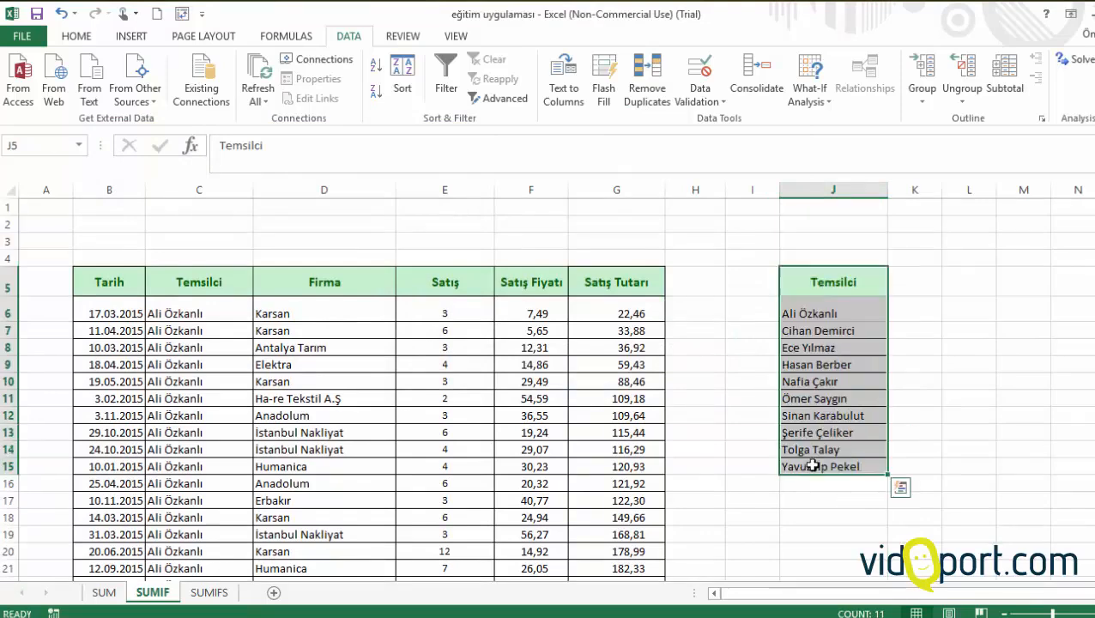
Step: Apply All Borders to the Temsilci list in J5:J15
{"action": "left_click", "coordinate": [909, 304]}
{"action": "left_click_drag", "start_coordinate": [818, 292], "coordinate": [899, 485]}
{"action": "left_click", "coordinate": [75, 36]}
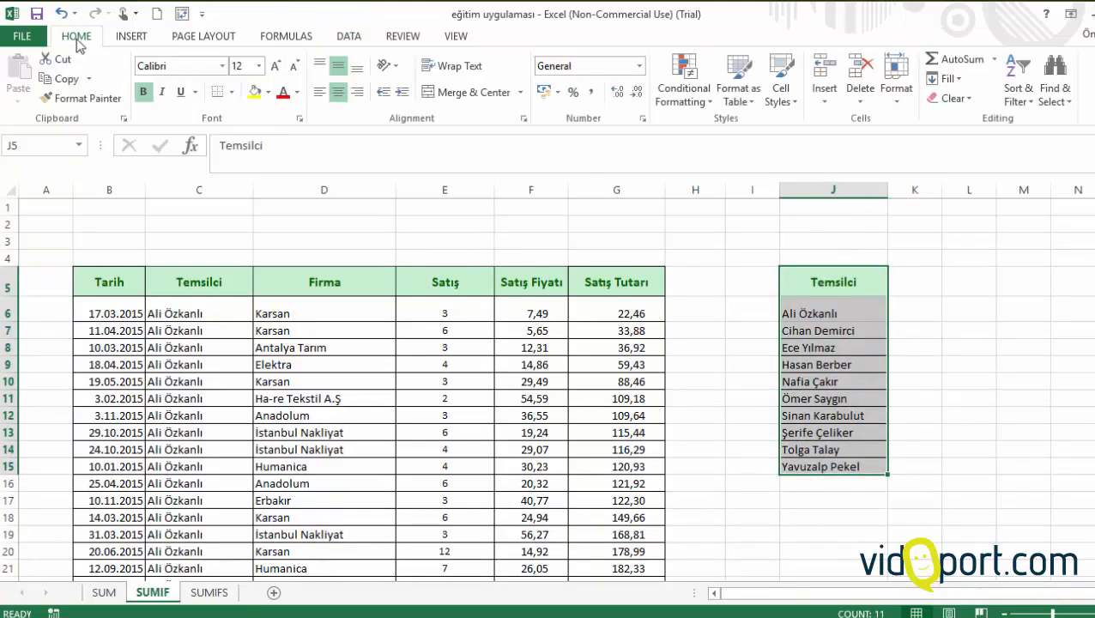
{"action": "left_click", "coordinate": [231, 92]}
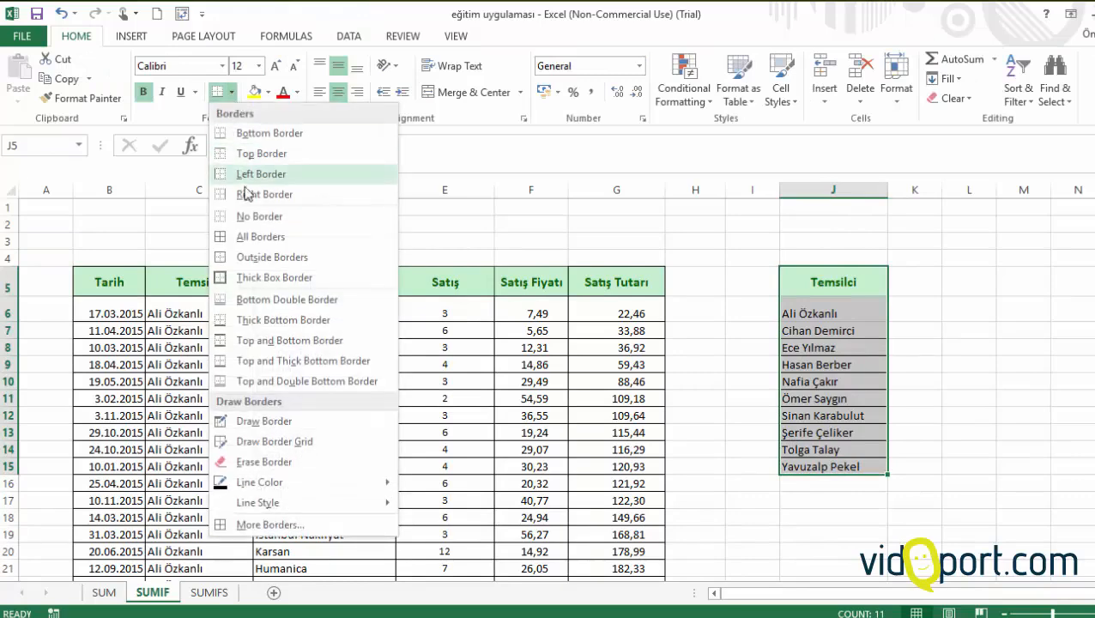
{"action": "left_click", "coordinate": [259, 237]}
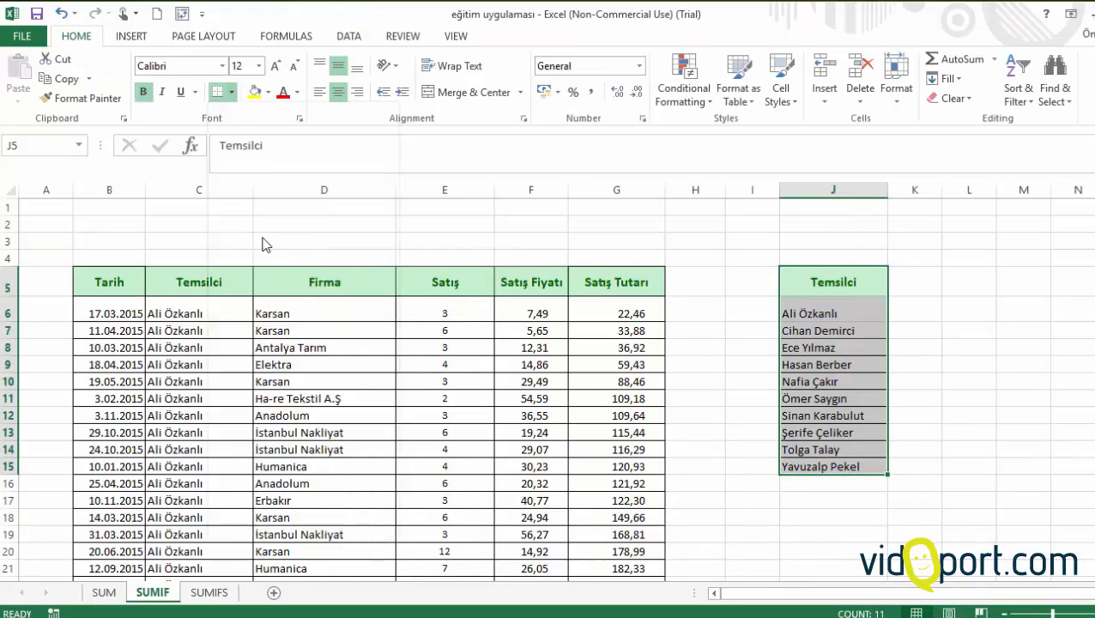
{"action": "left_click", "coordinate": [859, 317]}
Step: Widen column K and enter =SUMIF(C:C;J6;G:G) in K6 to sum the first representative's sales
{"action": "left_click", "coordinate": [917, 312]}
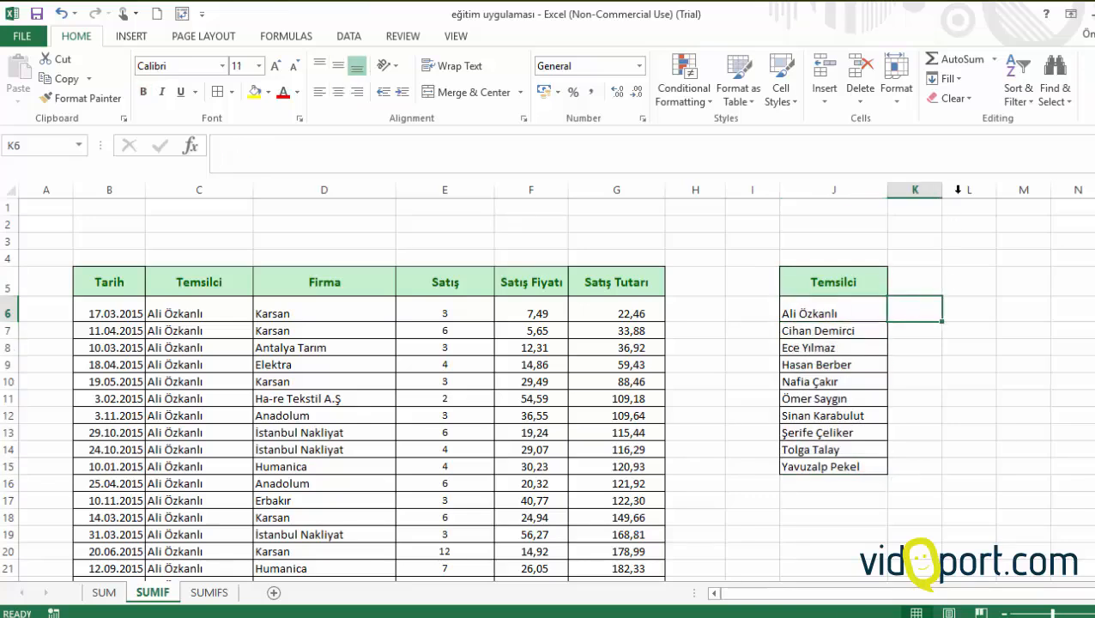
{"action": "left_click_drag", "start_coordinate": [942, 189], "coordinate": [981, 190]}
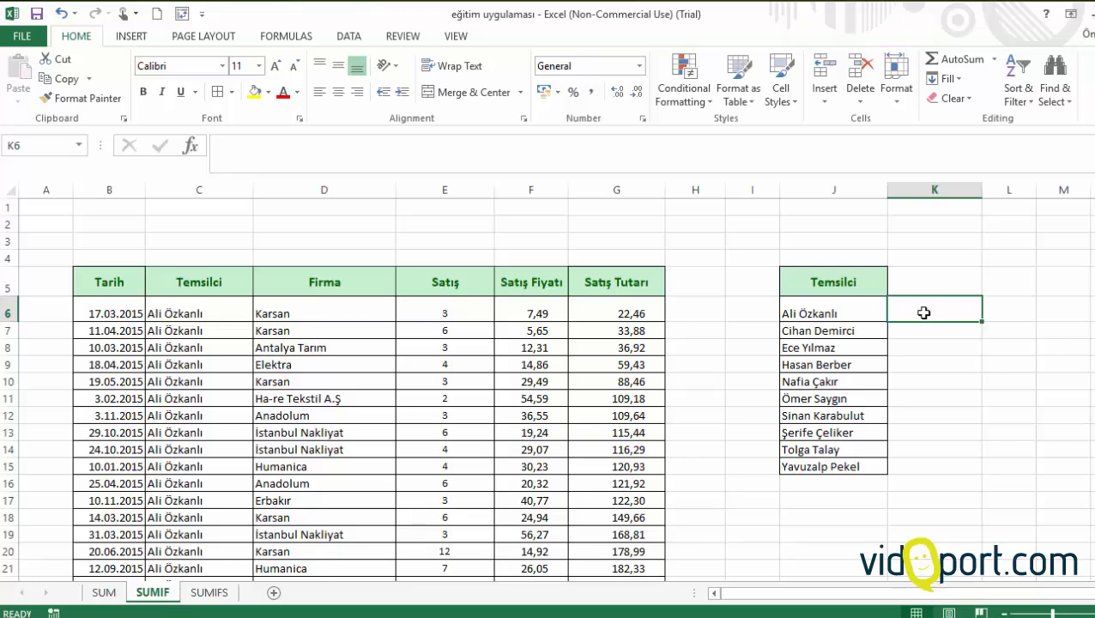
{"action": "type", "text": "="}
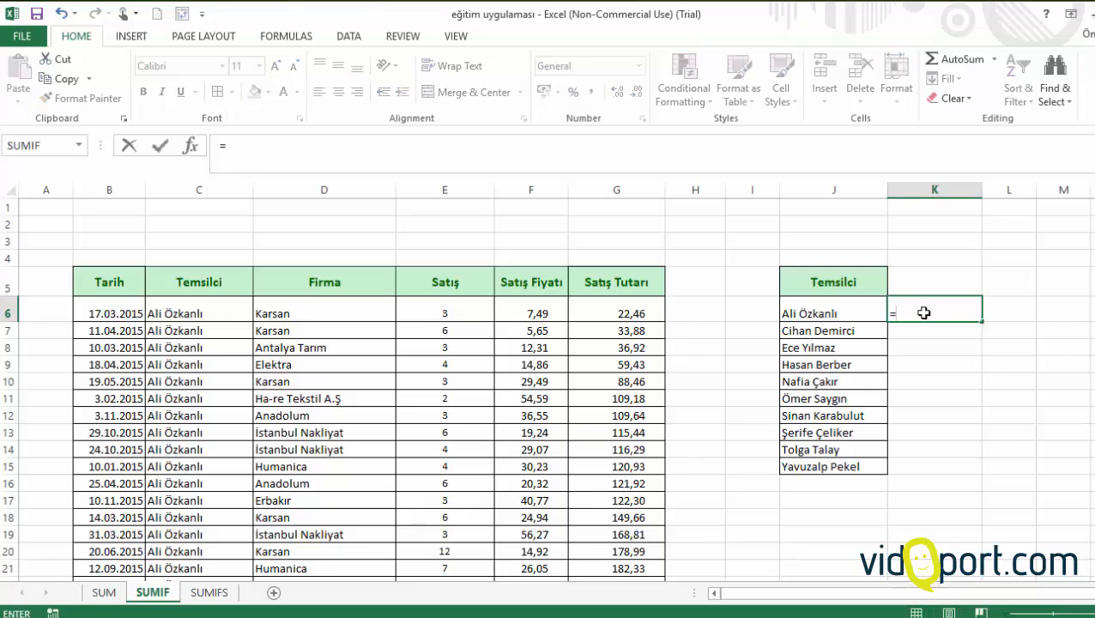
{"action": "type", "text": "sumi"}
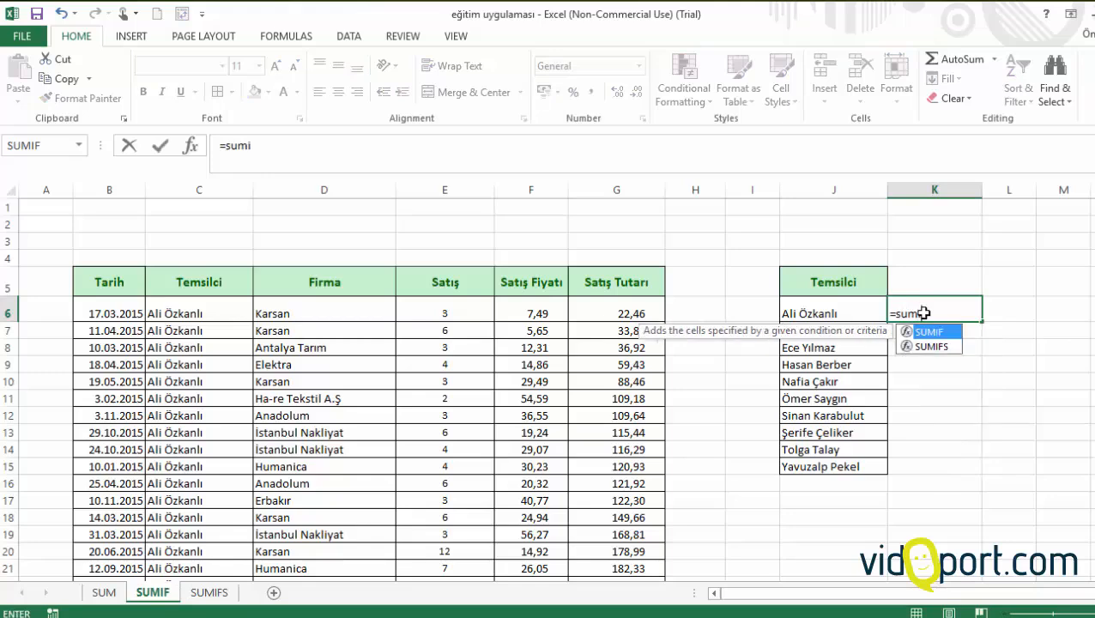
{"action": "type", "text": "f"}
{"action": "key", "text": "Tab"}
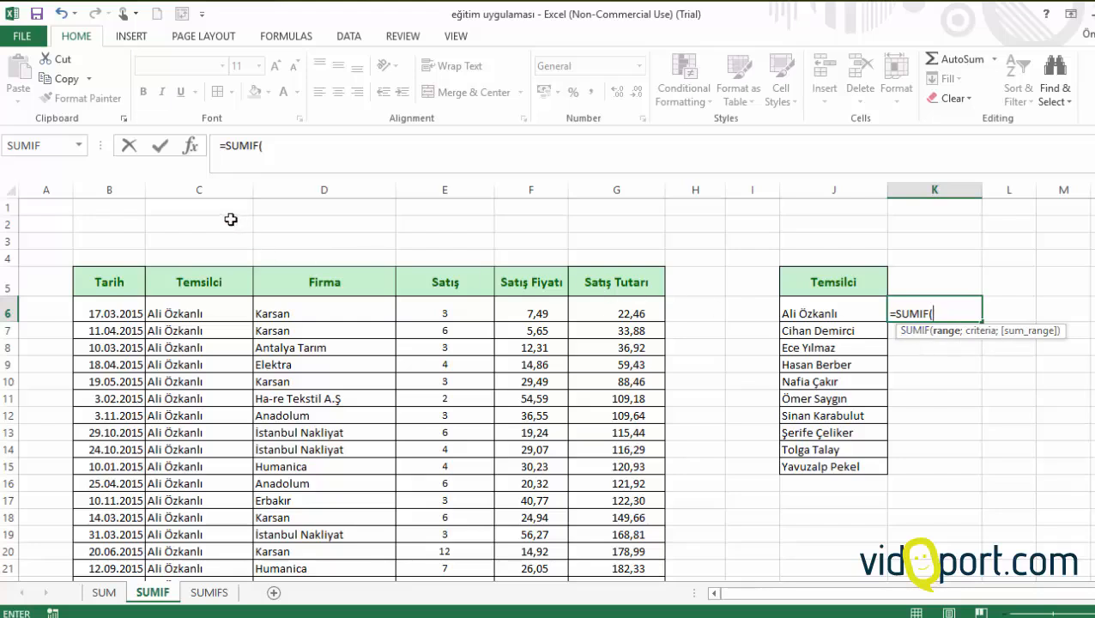
{"action": "left_click", "coordinate": [215, 184]}
{"action": "type", "text": ";"}
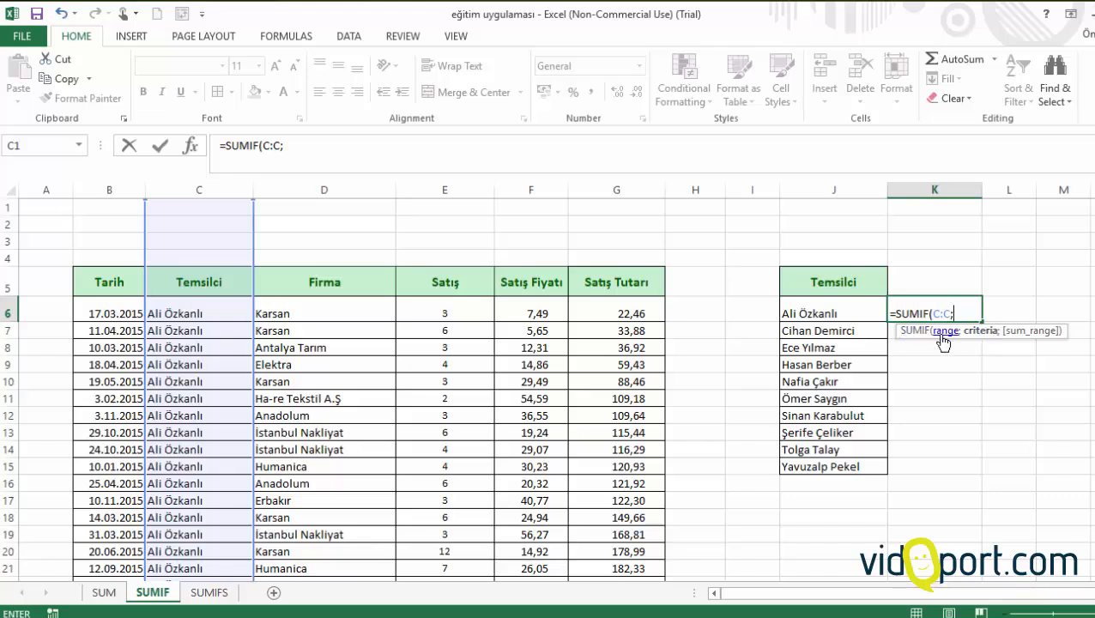
{"action": "left_click", "coordinate": [806, 310]}
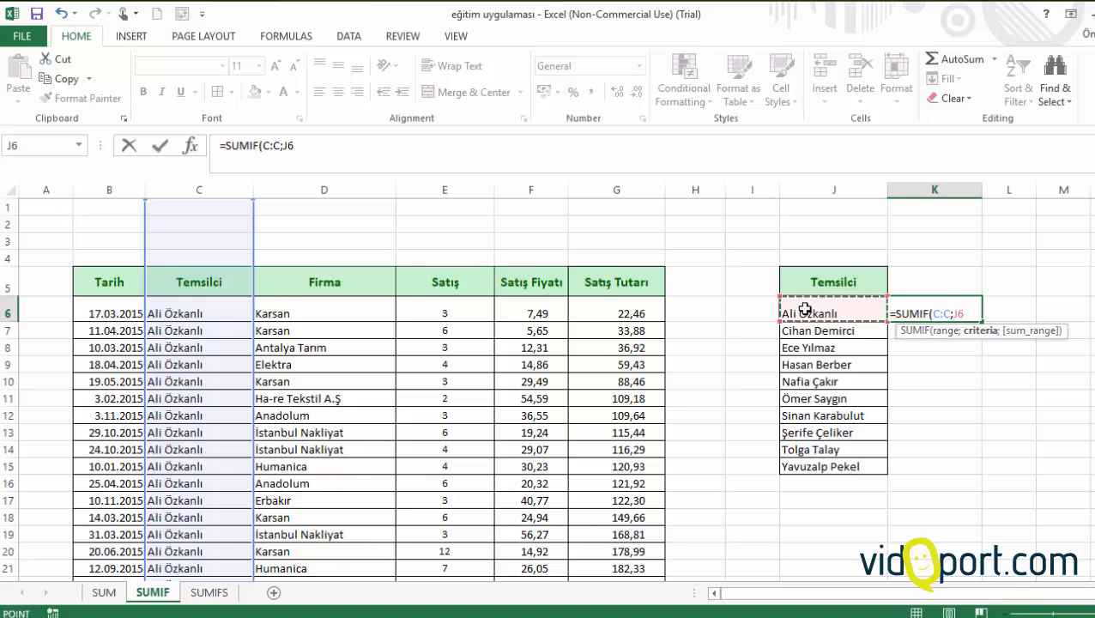
{"action": "type", "text": ";"}
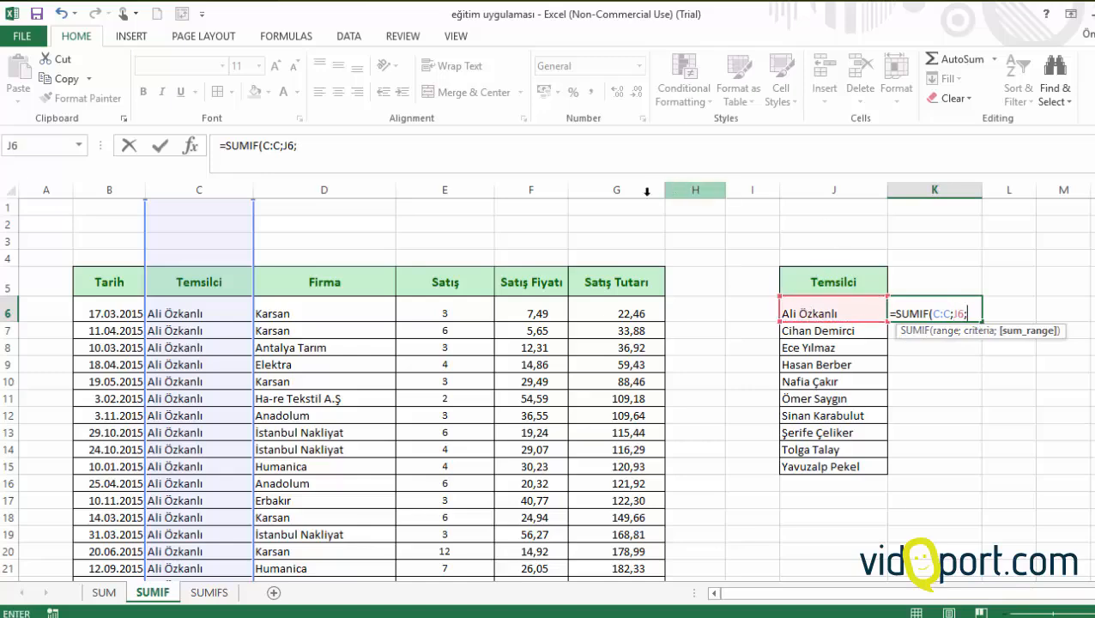
{"action": "left_click", "coordinate": [610, 191]}
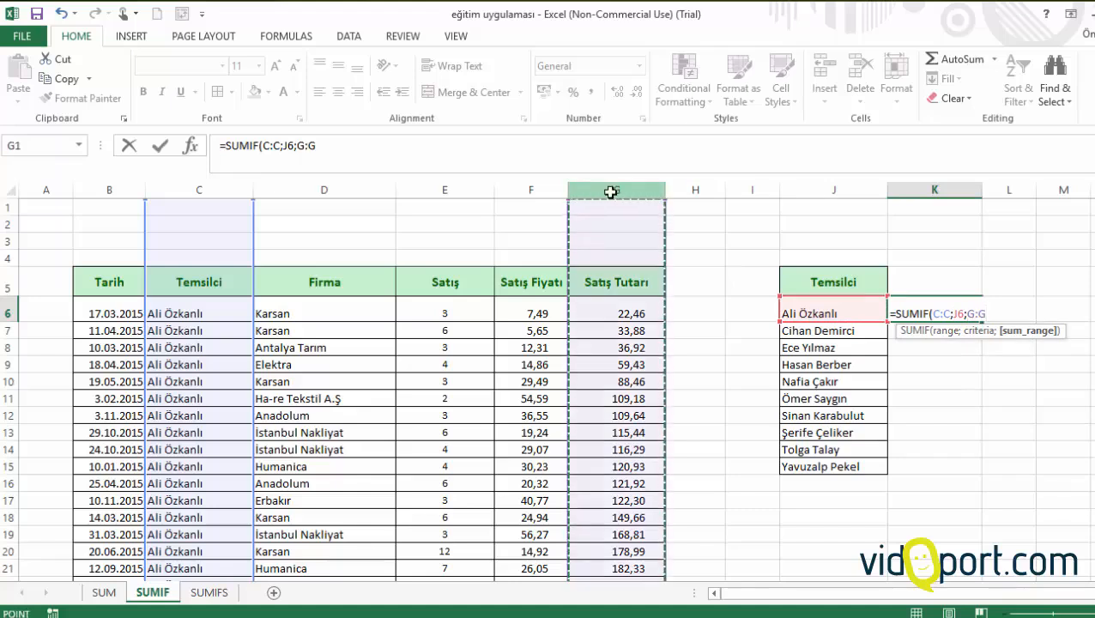
{"action": "key", "text": "Return"}
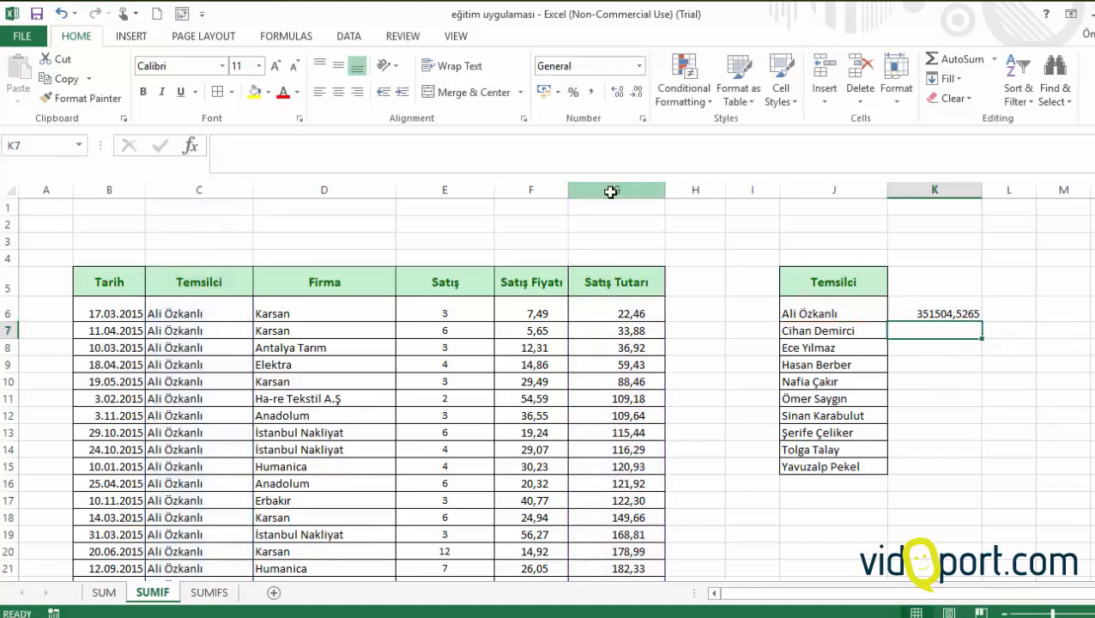
Step: Fill the SUMIF formula from K6 down to K15 and format the range as numbers with thousands separators and two decimals
{"action": "left_click", "coordinate": [957, 310]}
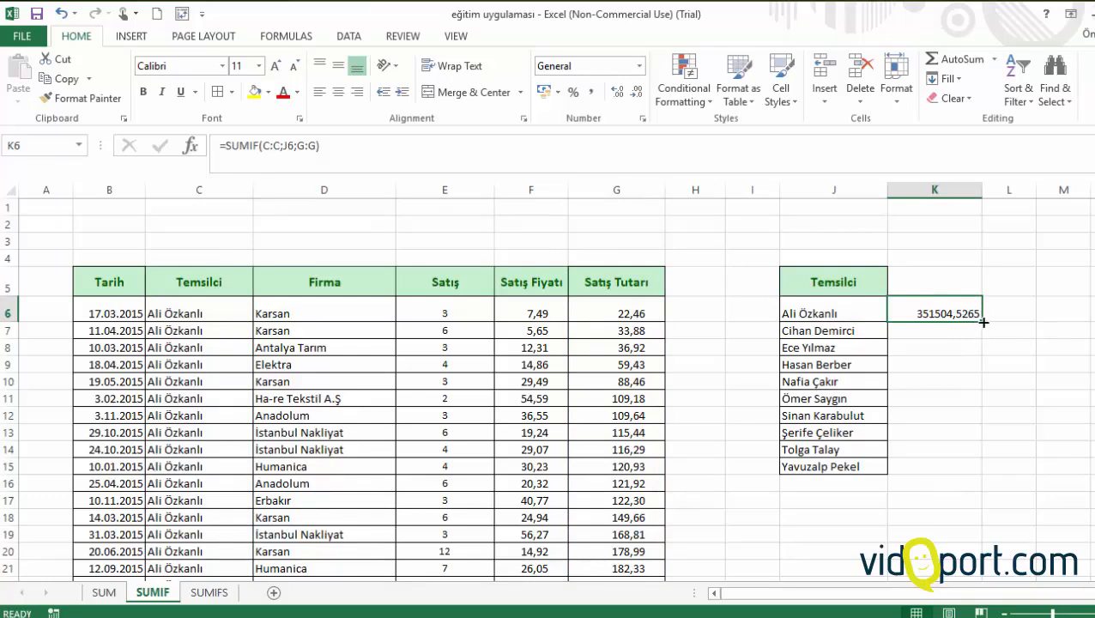
{"action": "left_click_drag", "start_coordinate": [984, 322], "coordinate": [974, 468]}
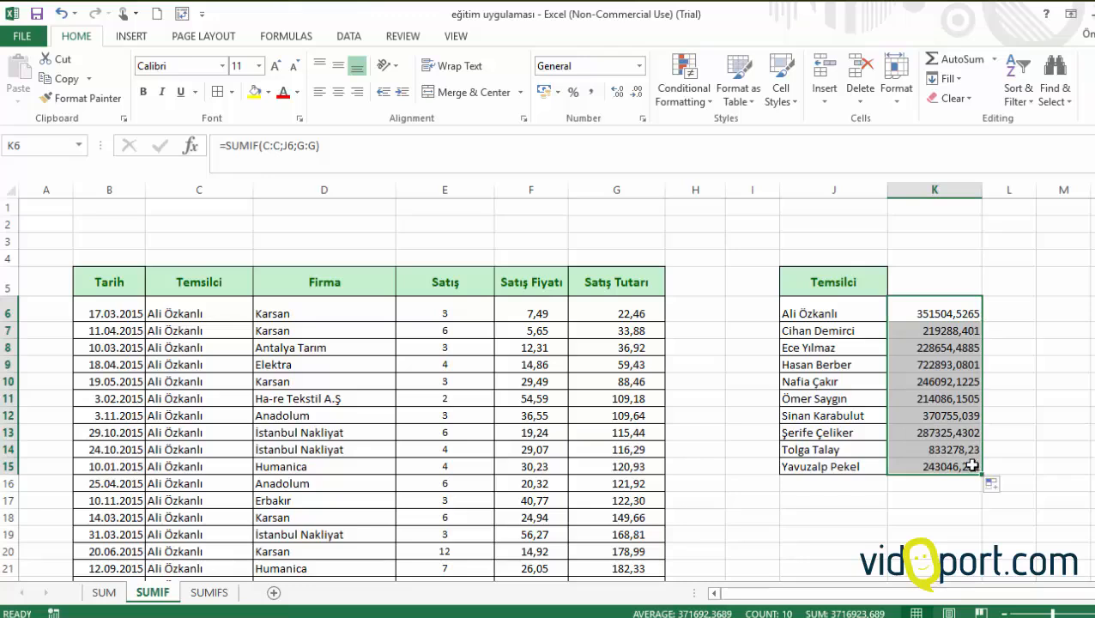
{"action": "key", "text": "ctrl+shift+1"}
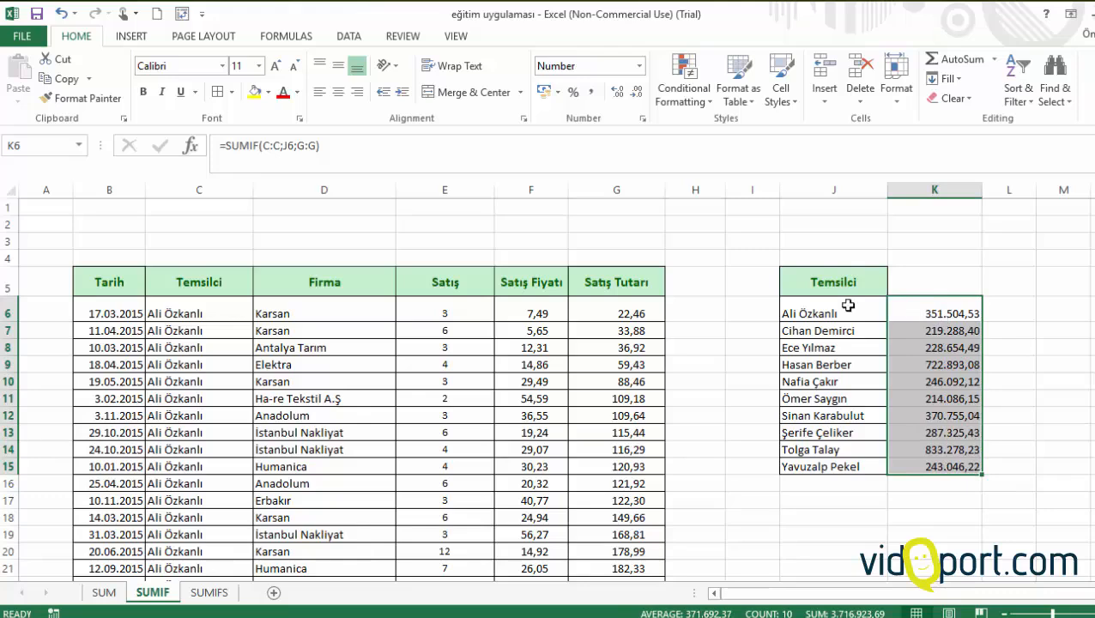
Step: On the SUMIFS sheet, copy the entire Temsilci column C to column J
{"action": "left_click", "coordinate": [227, 593]}
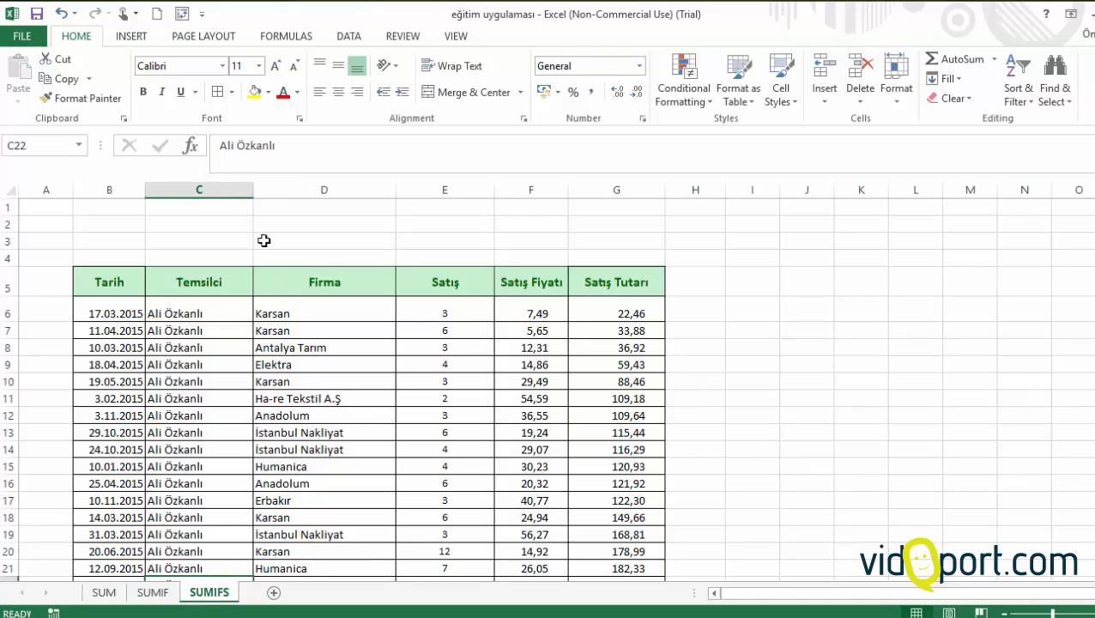
{"action": "left_click", "coordinate": [227, 186]}
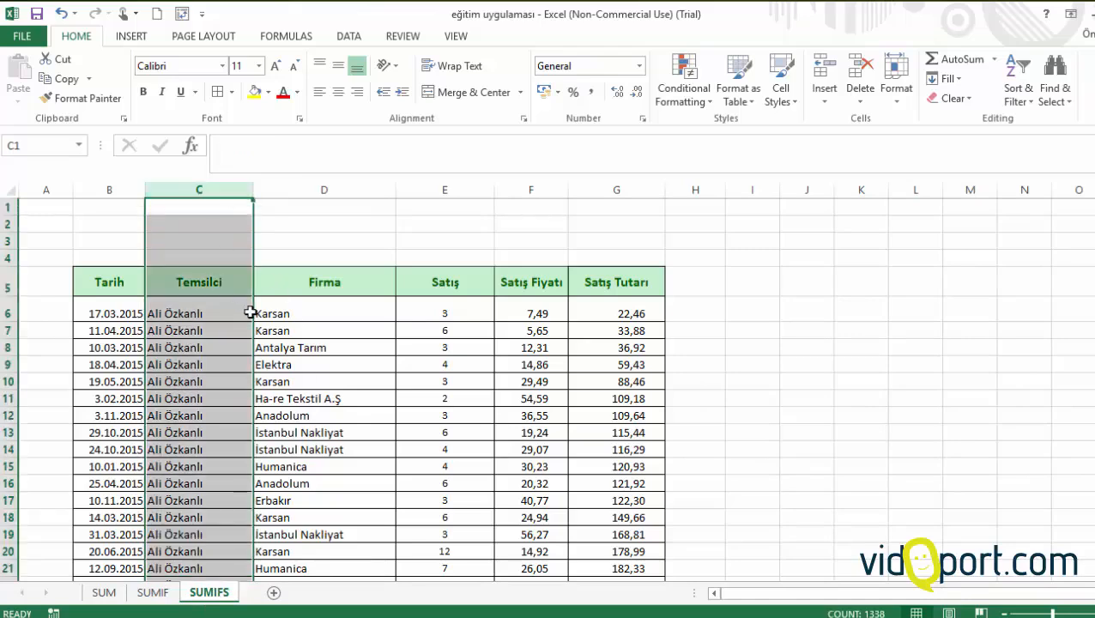
{"action": "left_click_drag", "start_coordinate": [256, 316], "coordinate": [812, 371]}
{"action": "left_click", "coordinate": [817, 400]}
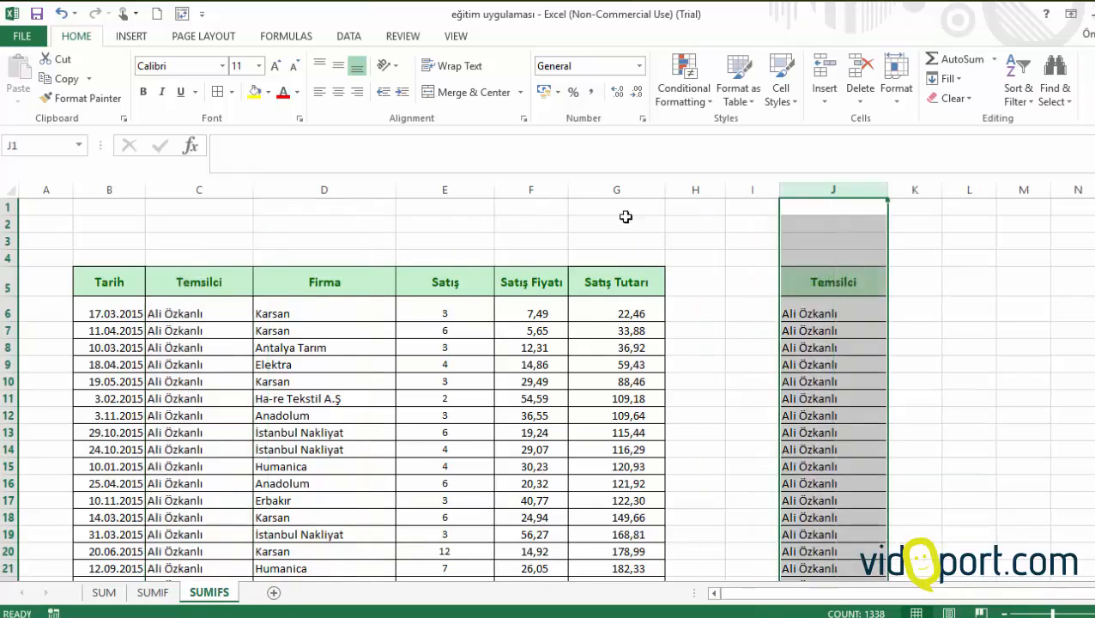
Step: Remove the duplicates from column J and move the resulting Temsilci list so its header sits in J5
{"action": "left_click", "coordinate": [350, 39]}
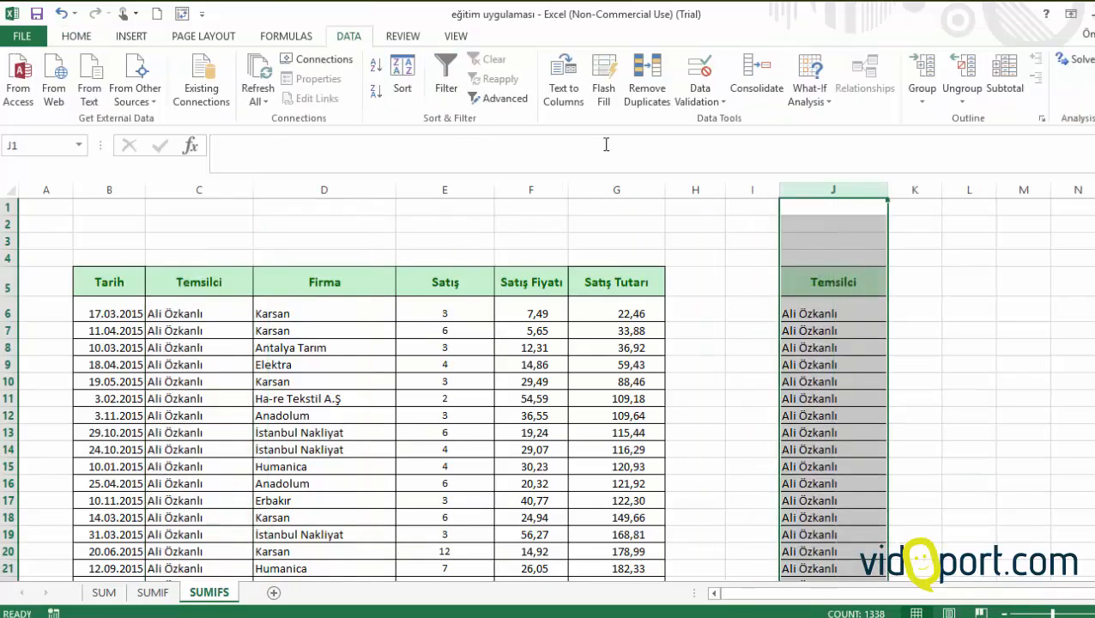
{"action": "left_click", "coordinate": [647, 86]}
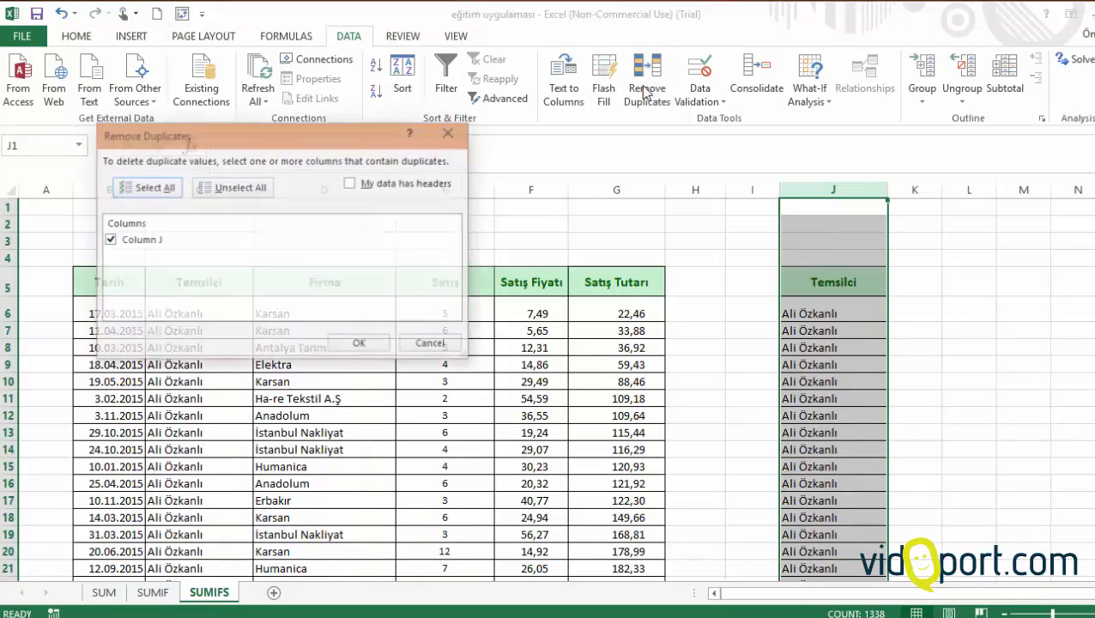
{"action": "left_click", "coordinate": [359, 342]}
{"action": "left_click", "coordinate": [583, 377]}
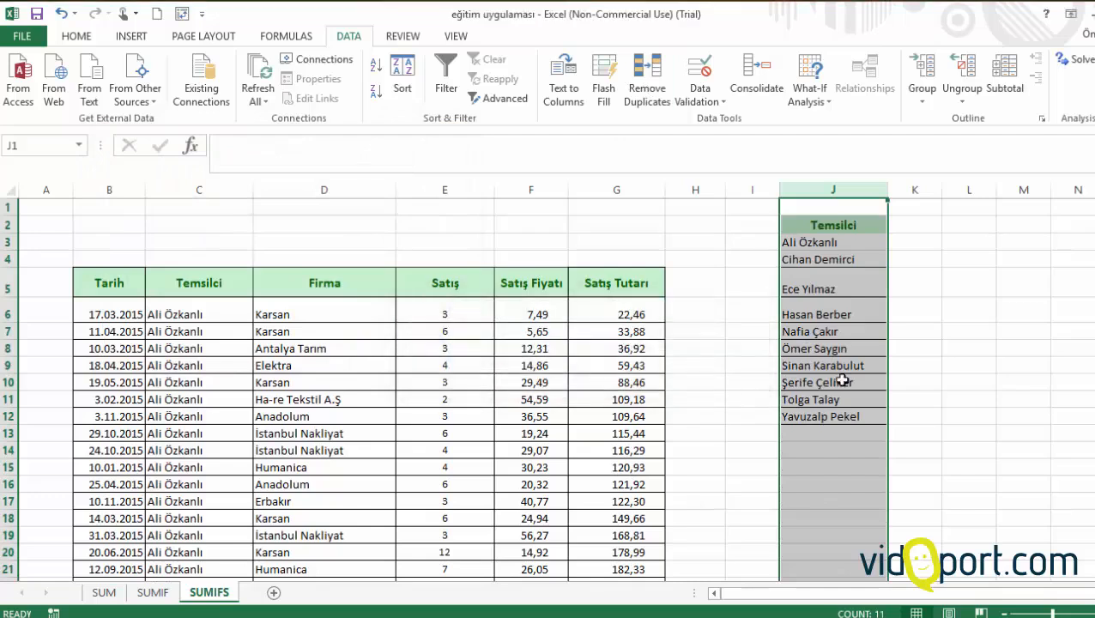
{"action": "left_click_drag", "start_coordinate": [861, 223], "coordinate": [853, 474]}
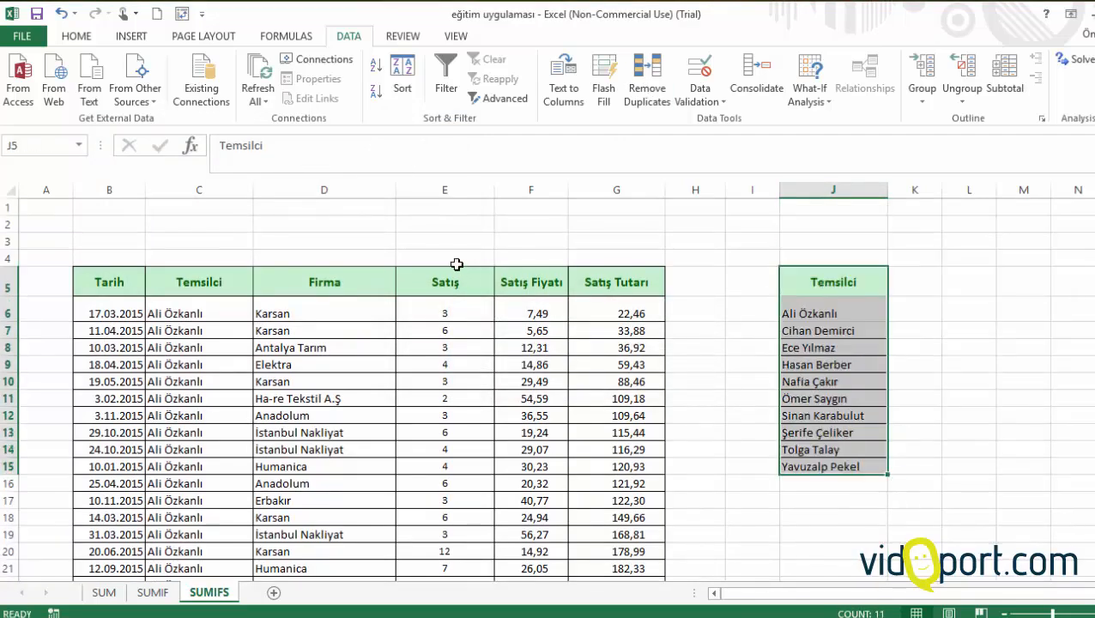
Step: Apply All Borders to the Temsilci list in J5:J15 on the SUMIFS sheet
{"action": "left_click", "coordinate": [77, 38]}
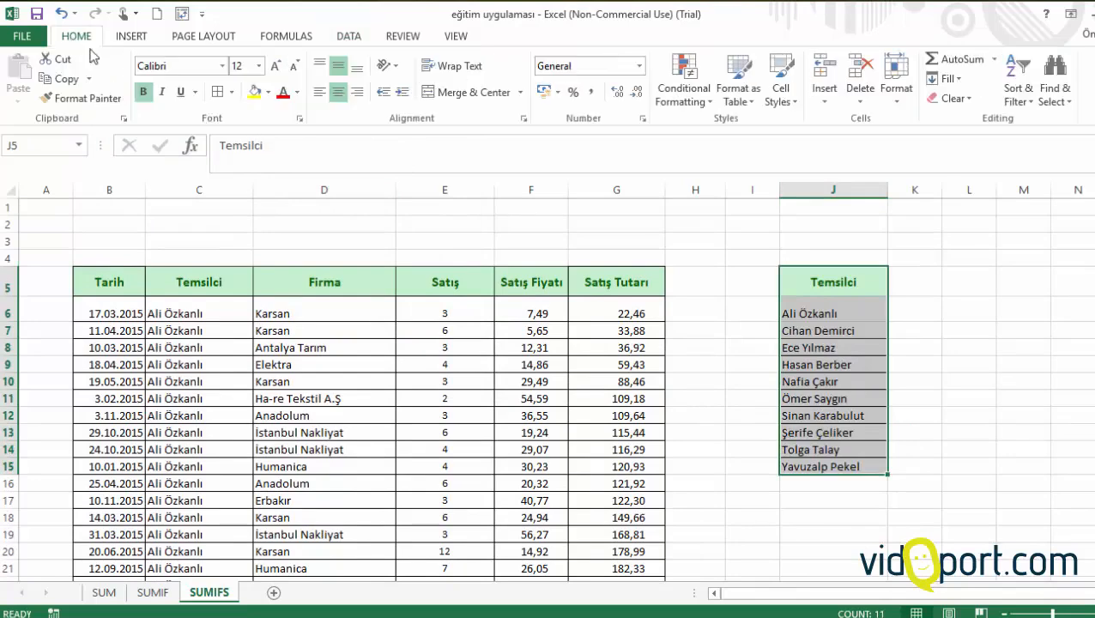
{"action": "left_click", "coordinate": [231, 92]}
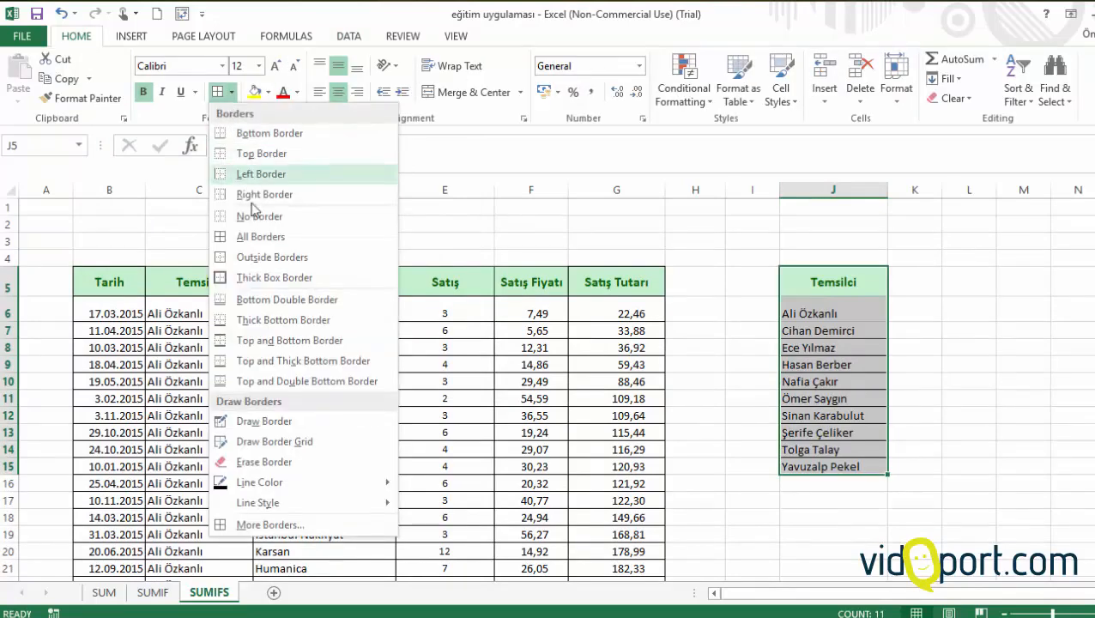
{"action": "left_click", "coordinate": [264, 247]}
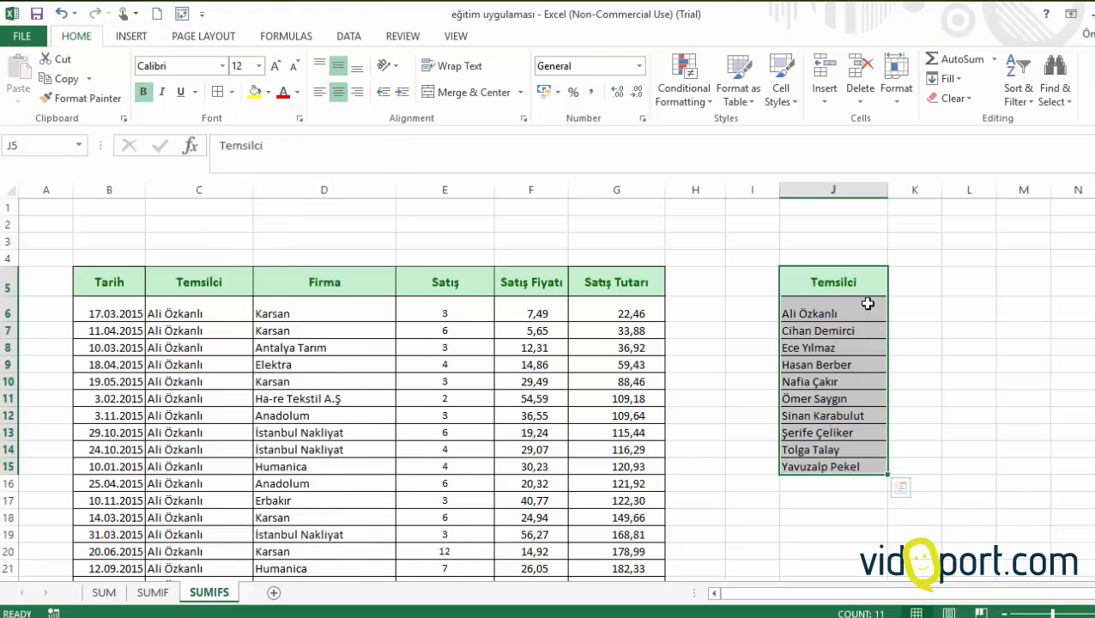
Step: Copy the entire Firma column D to column M
{"action": "left_click", "coordinate": [341, 189]}
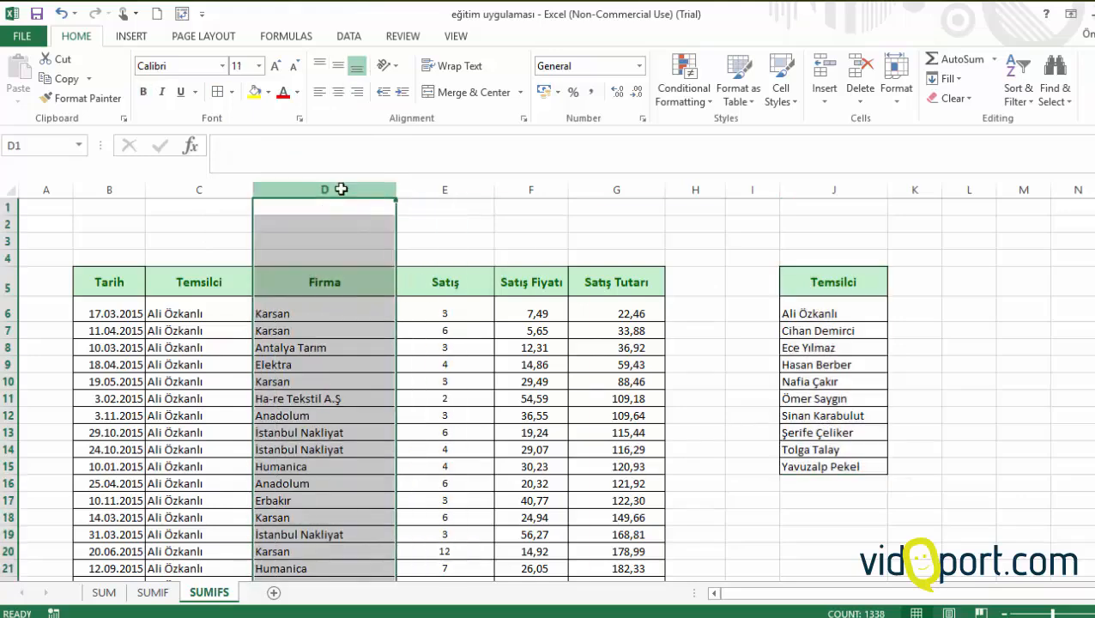
{"action": "left_click_drag", "start_coordinate": [396, 227], "coordinate": [1016, 281]}
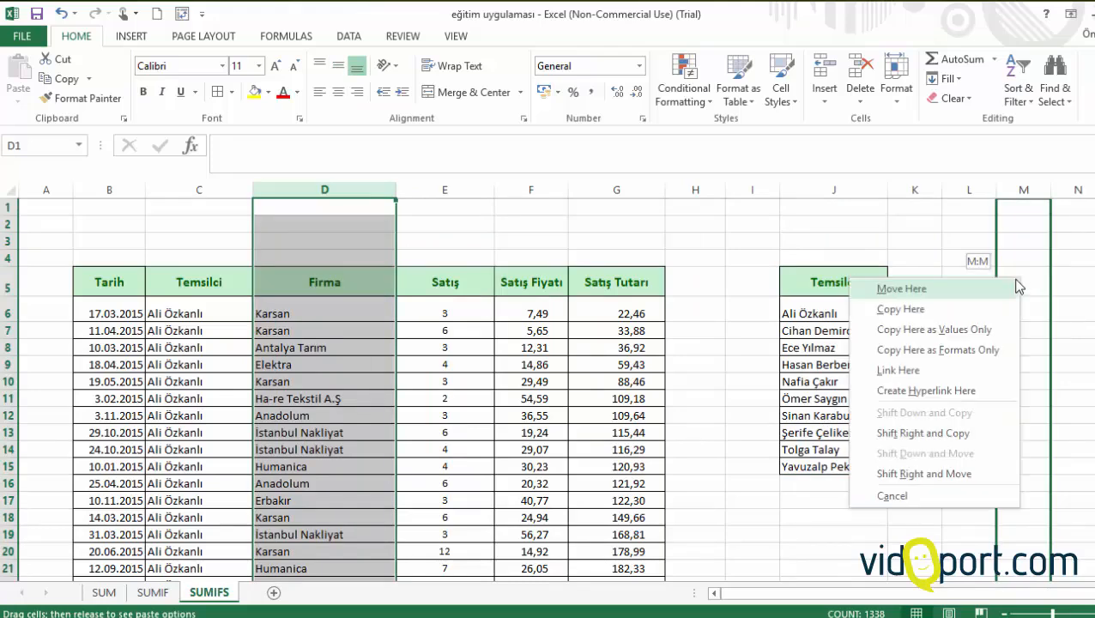
{"action": "left_click", "coordinate": [969, 304]}
Step: Remove the duplicate company names from column M
{"action": "left_click", "coordinate": [339, 37]}
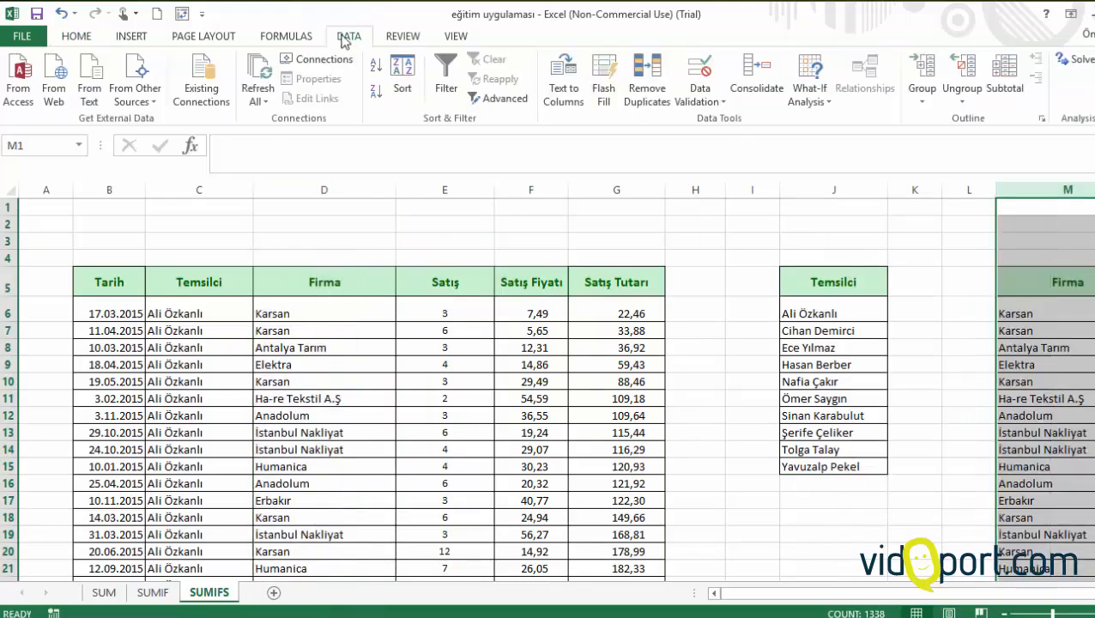
{"action": "left_click", "coordinate": [654, 100]}
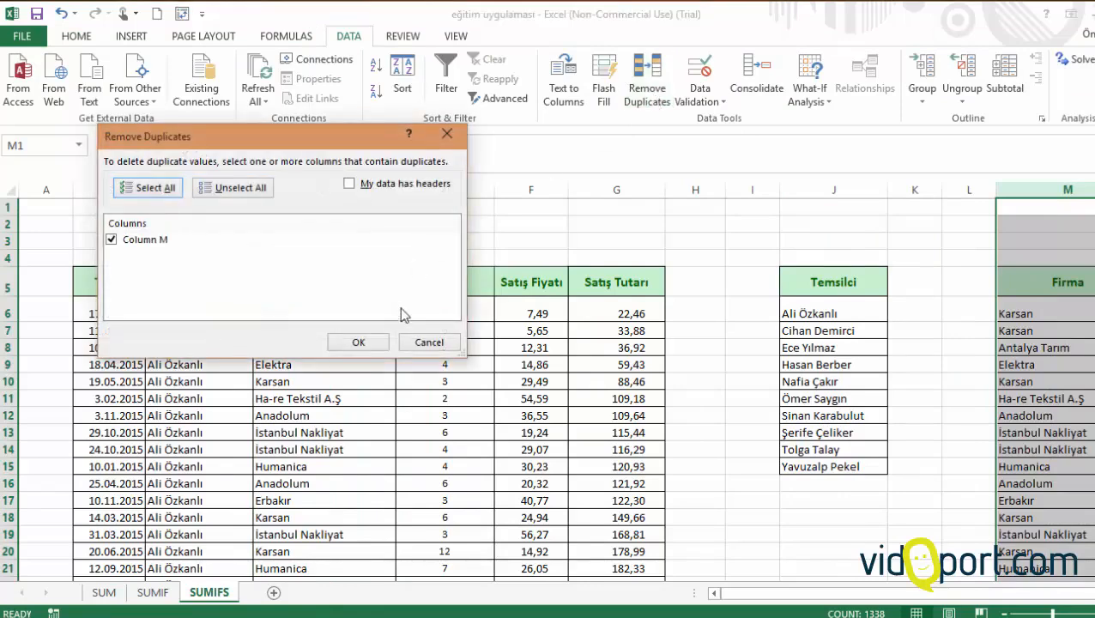
{"action": "left_click", "coordinate": [359, 342]}
{"action": "left_click", "coordinate": [582, 379]}
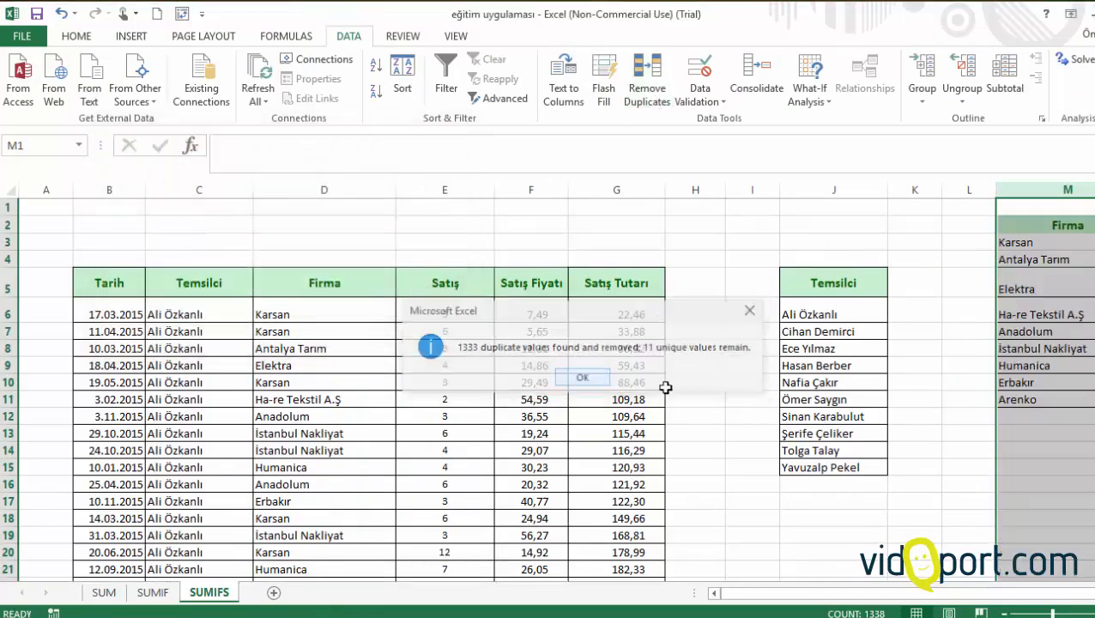
Step: Move the Firma list to L9:L18 and place its header alone in K4
{"action": "left_click_drag", "start_coordinate": [1029, 228], "coordinate": [964, 516]}
{"action": "left_click", "coordinate": [966, 364]}
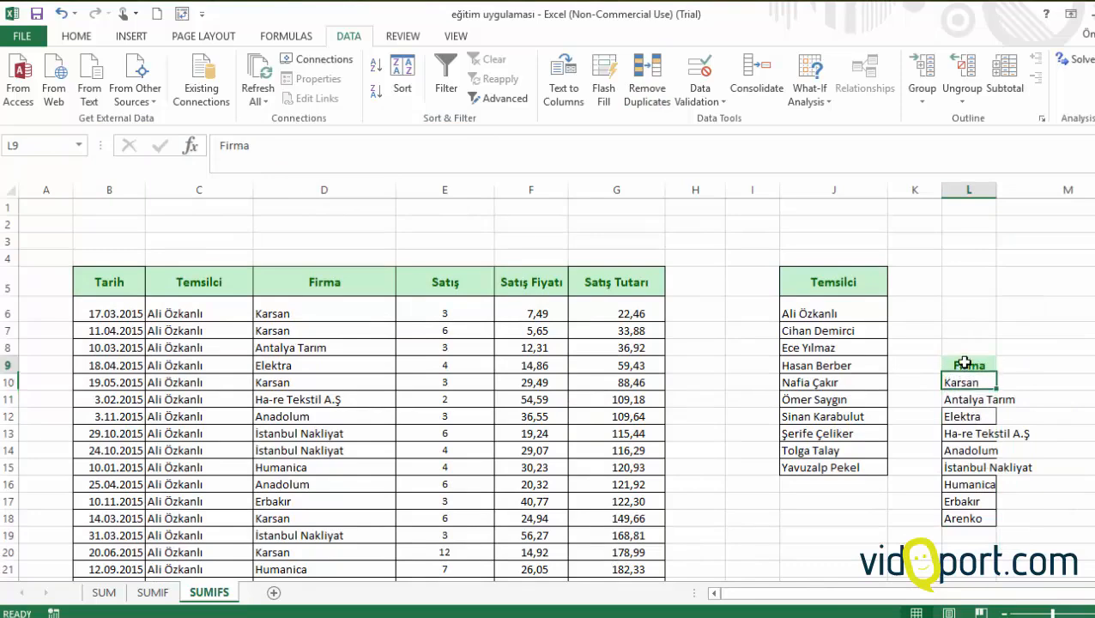
{"action": "left_click_drag", "start_coordinate": [963, 356], "coordinate": [910, 263]}
{"action": "left_click_drag", "start_coordinate": [966, 383], "coordinate": [975, 516]}
{"action": "right_click", "coordinate": [975, 516]}
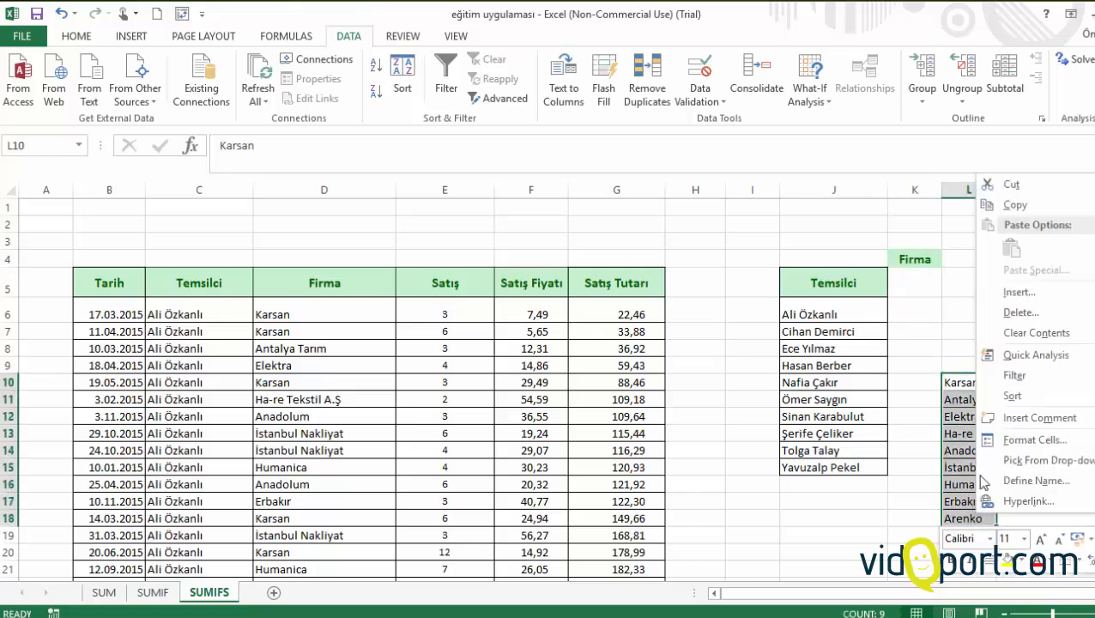
{"action": "left_click", "coordinate": [1011, 184]}
{"action": "right_click", "coordinate": [914, 291]}
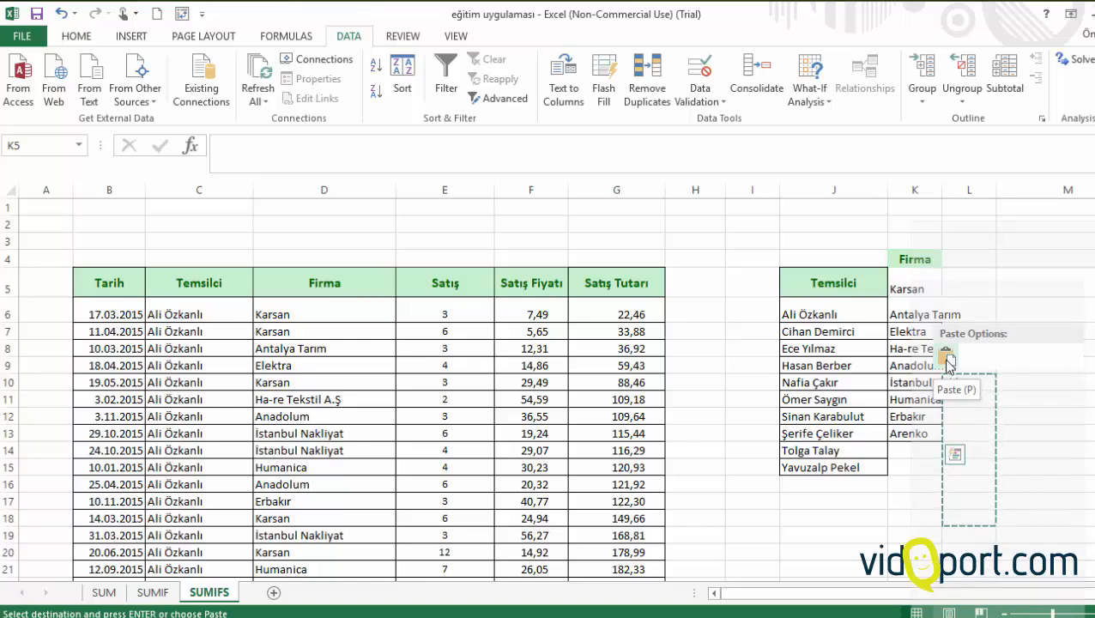
{"action": "mouse_move", "coordinate": [1079, 382]}
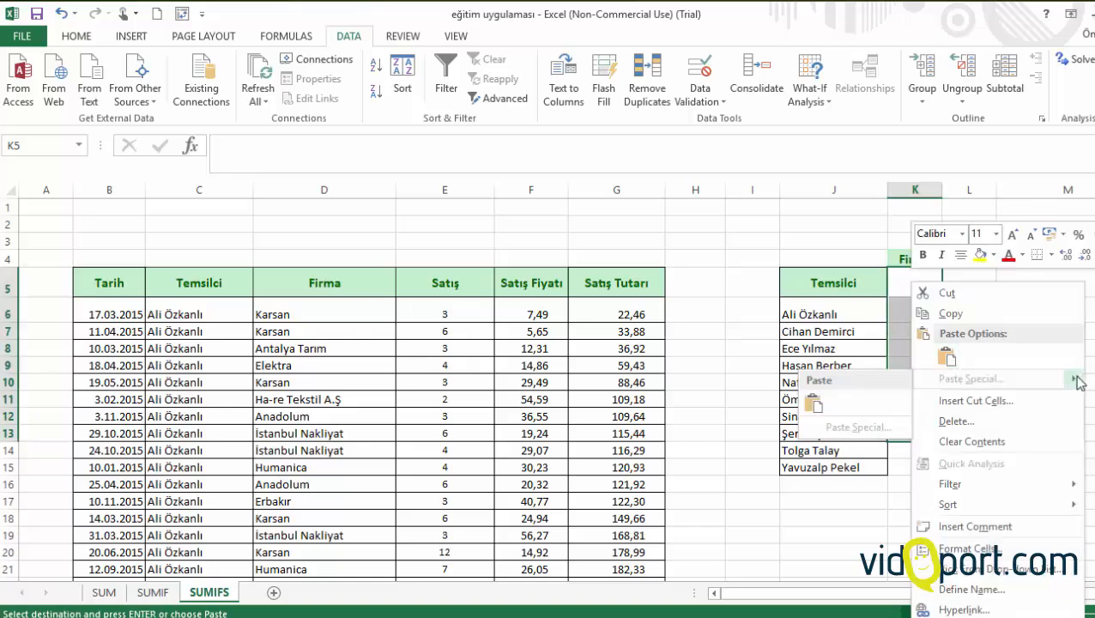
{"action": "left_click", "coordinate": [904, 321]}
{"action": "left_click", "coordinate": [991, 395]}
Step: Copy the company names in L10:L18 and paste them transposed as a row starting in K5
{"action": "left_click_drag", "start_coordinate": [983, 386], "coordinate": [980, 519]}
{"action": "right_click", "coordinate": [981, 518]}
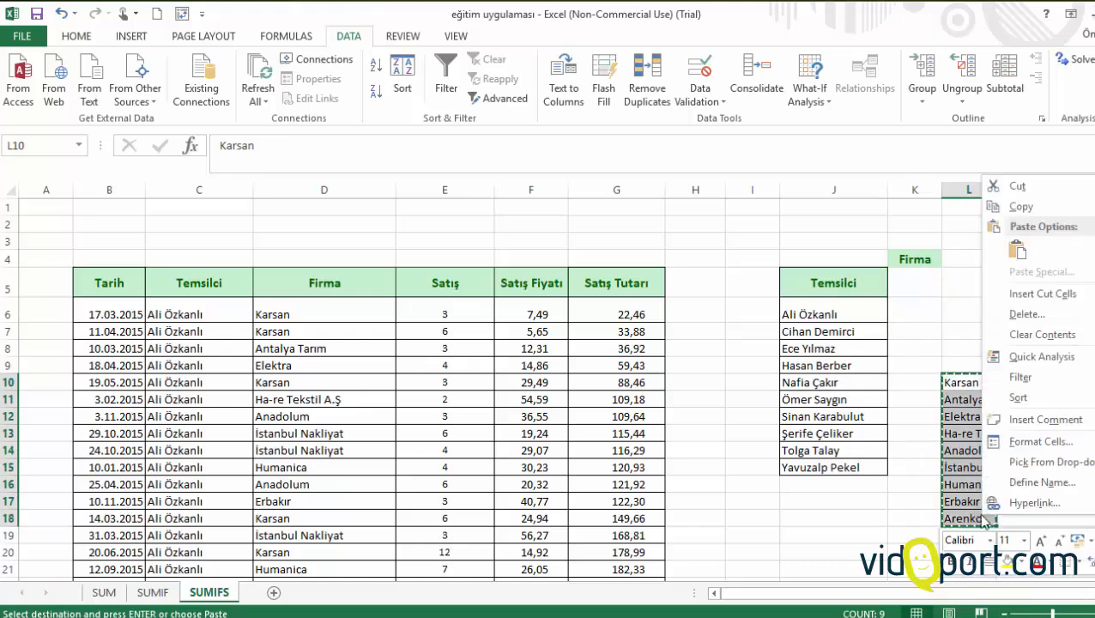
{"action": "left_click", "coordinate": [1008, 207]}
{"action": "right_click", "coordinate": [917, 282]}
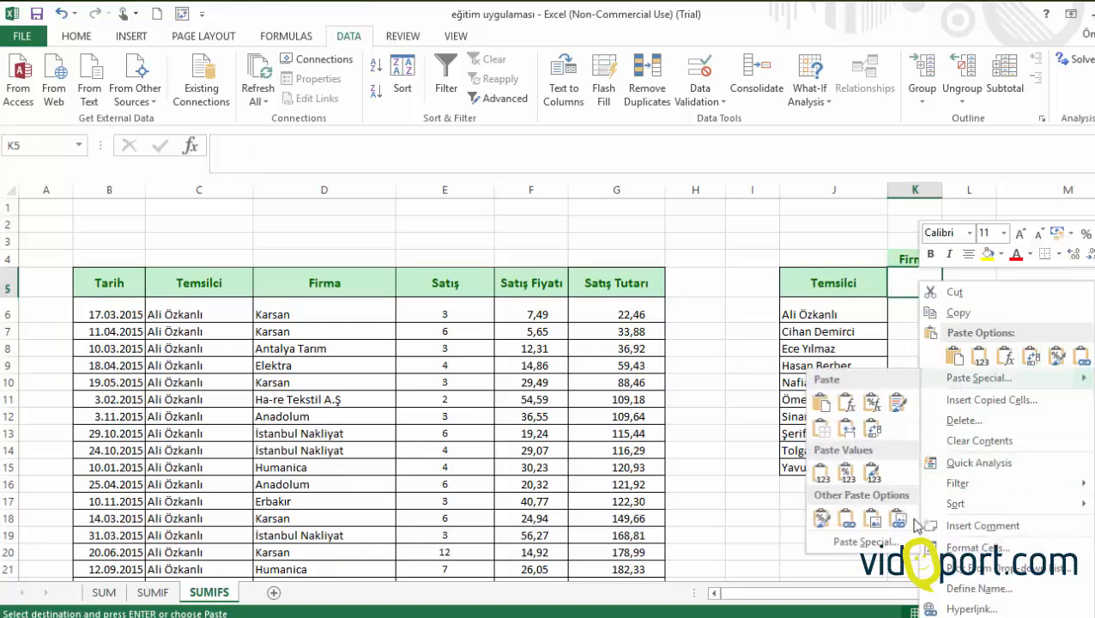
{"action": "left_click", "coordinate": [1034, 358]}
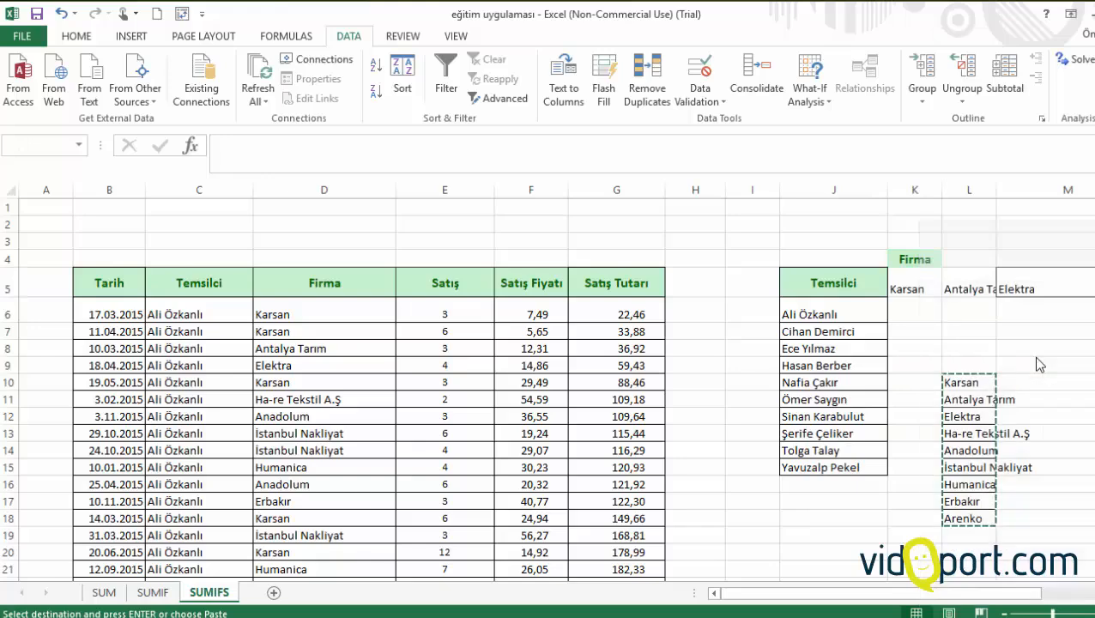
Step: Check the transposed company names cell by cell from K5 to S5
{"action": "left_click", "coordinate": [915, 292]}
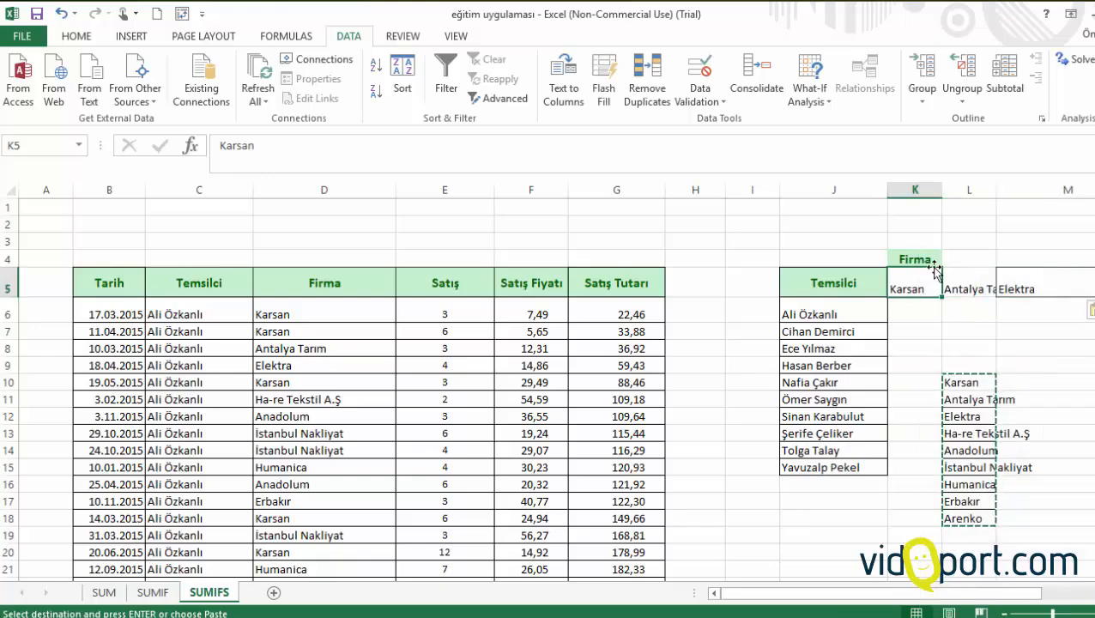
{"action": "key", "text": "Right"}
{"action": "key", "text": "Right"}
{"action": "key", "text": "Right"}
{"action": "key", "text": "Right"}
{"action": "key", "text": "Right"}
{"action": "key", "text": "Right"}
{"action": "key", "text": "Right"}
{"action": "key", "text": "Right"}
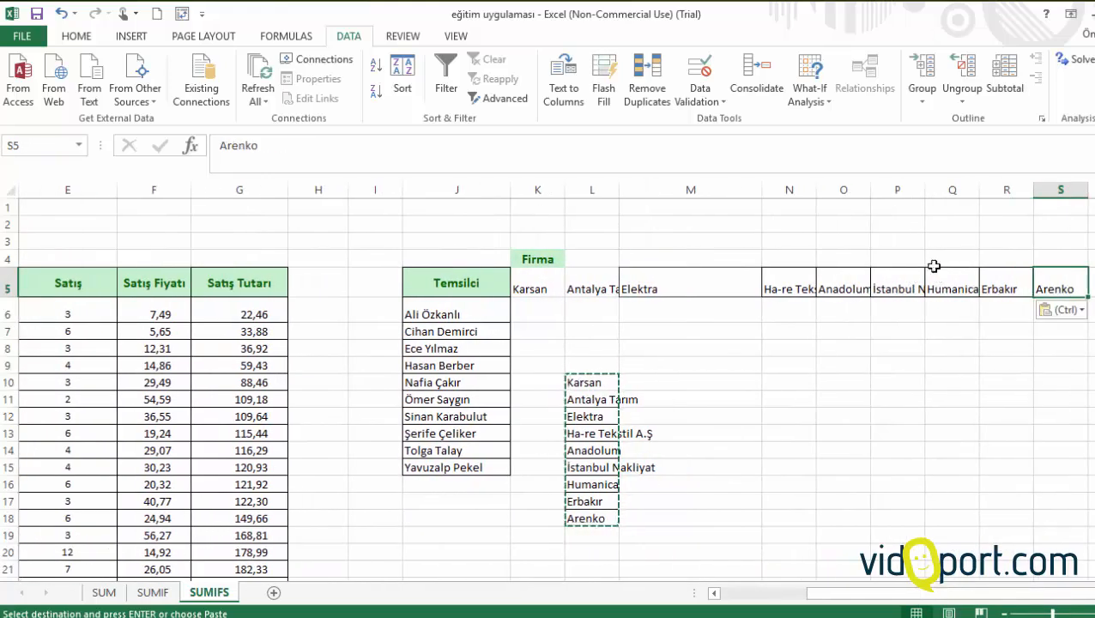
Step: Clear all contents and formatting from the leftover company list in L10:L19
{"action": "left_click_drag", "start_coordinate": [582, 382], "coordinate": [602, 534]}
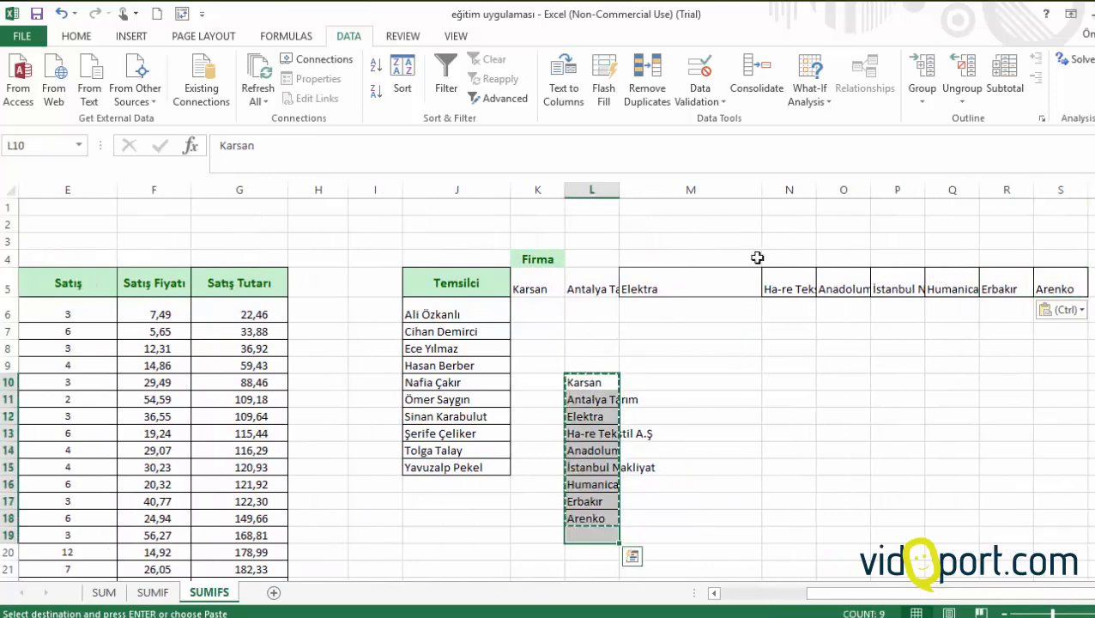
{"action": "left_click", "coordinate": [79, 36]}
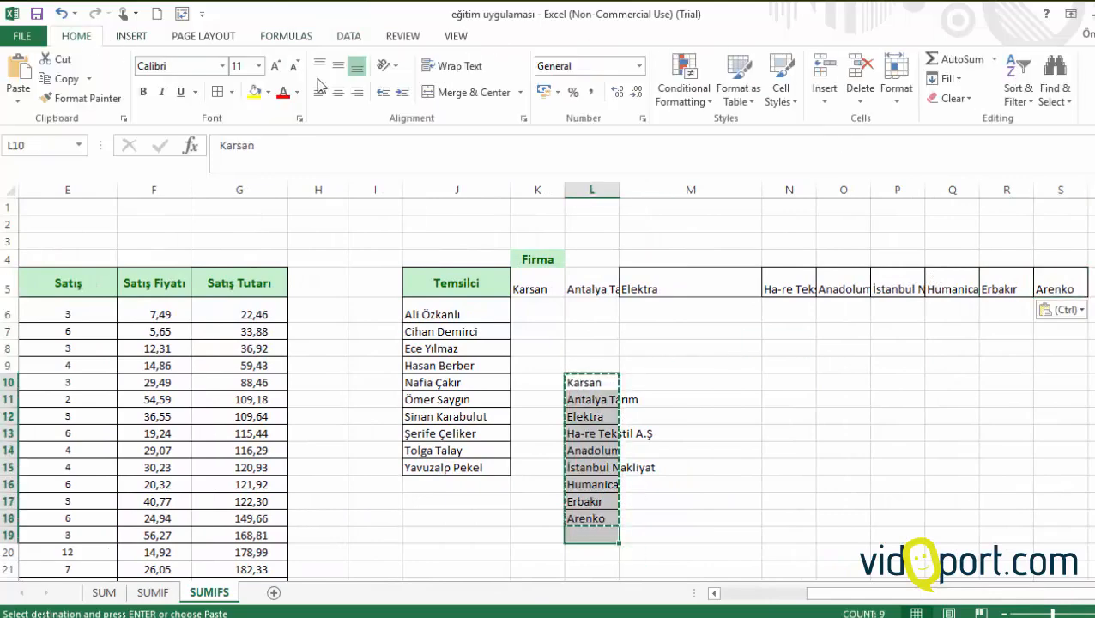
{"action": "left_click", "coordinate": [951, 98]}
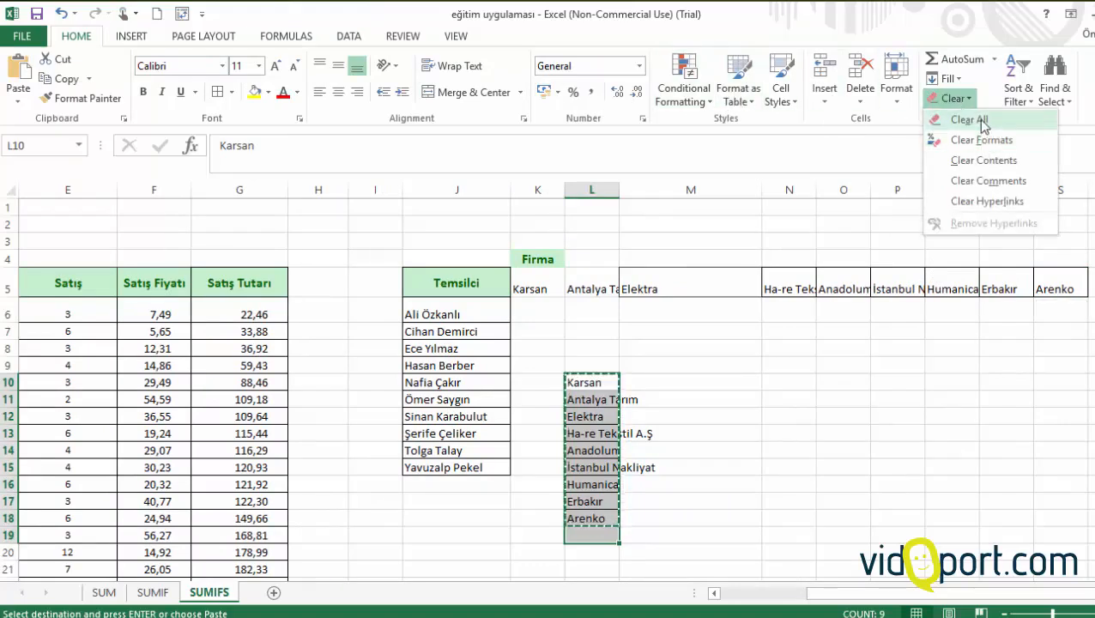
{"action": "left_click", "coordinate": [979, 121]}
{"action": "left_click", "coordinate": [644, 336]}
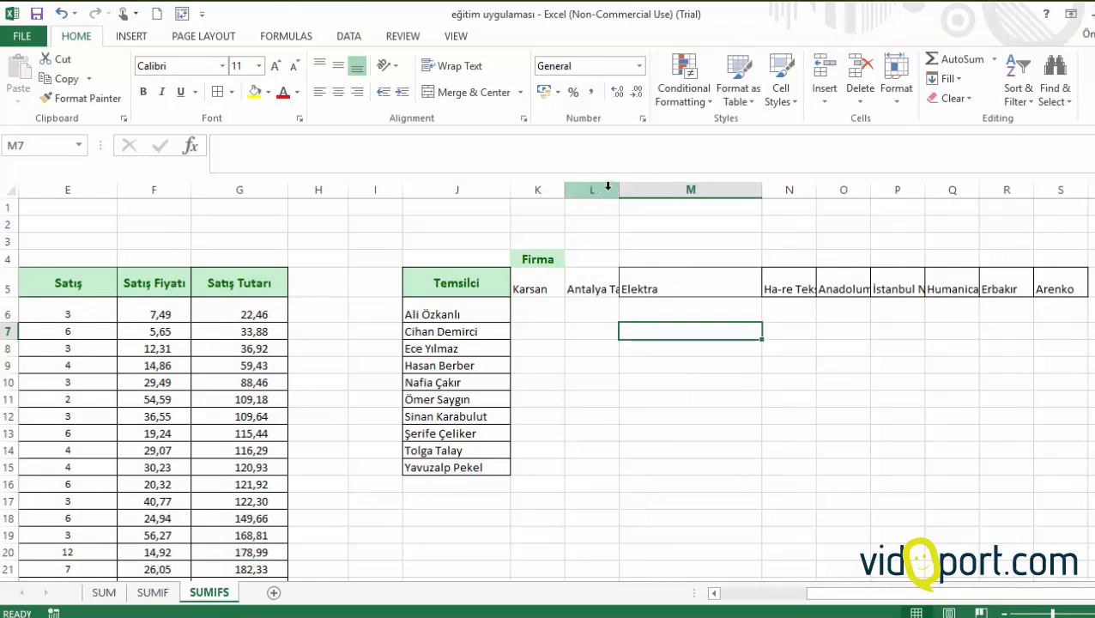
Step: AutoFit the widths of columns K through S to the company names
{"action": "left_click_drag", "start_coordinate": [618, 187], "coordinate": [643, 187]}
{"action": "left_click", "coordinate": [559, 190]}
{"action": "left_click_drag", "start_coordinate": [560, 190], "coordinate": [1053, 187]}
{"action": "double_click", "coordinate": [1053, 187]}
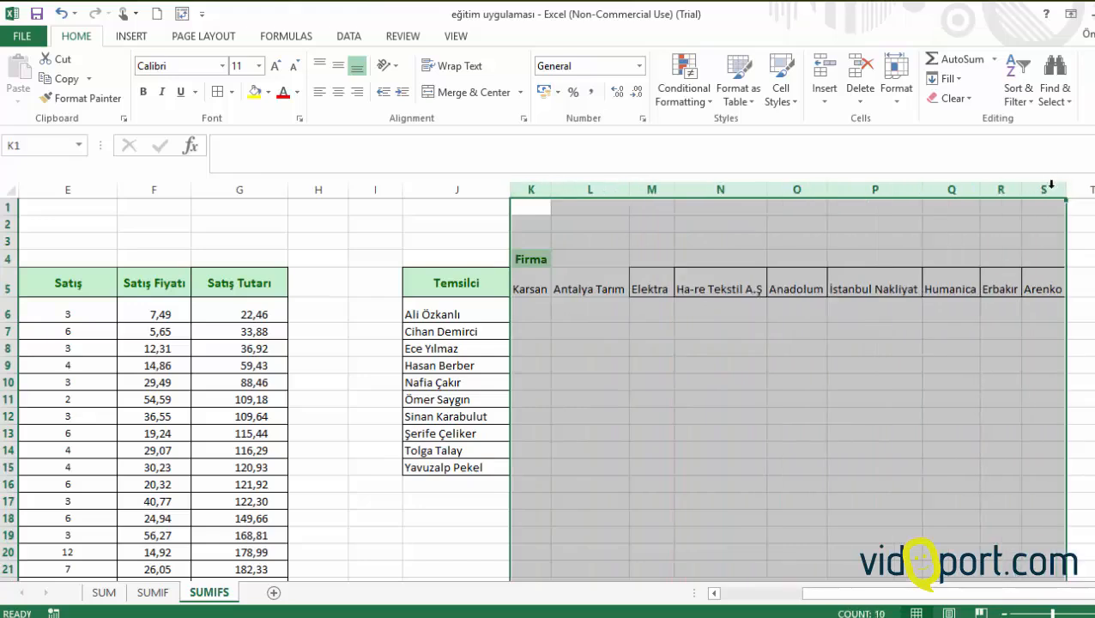
Step: Apply All Borders to the row of company names in K5:S5
{"action": "left_click", "coordinate": [639, 322]}
{"action": "left_click", "coordinate": [533, 285]}
{"action": "left_click_drag", "start_coordinate": [533, 285], "coordinate": [1056, 290]}
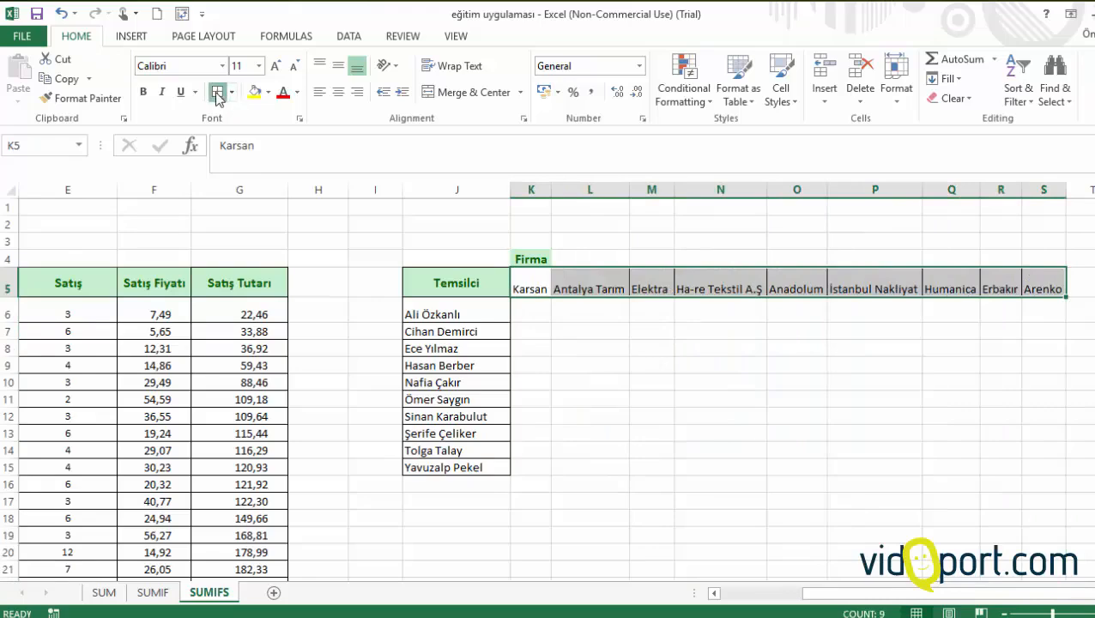
Step: Widen columns K through S to one equal width, wider than the current column K
{"action": "left_click", "coordinate": [548, 308]}
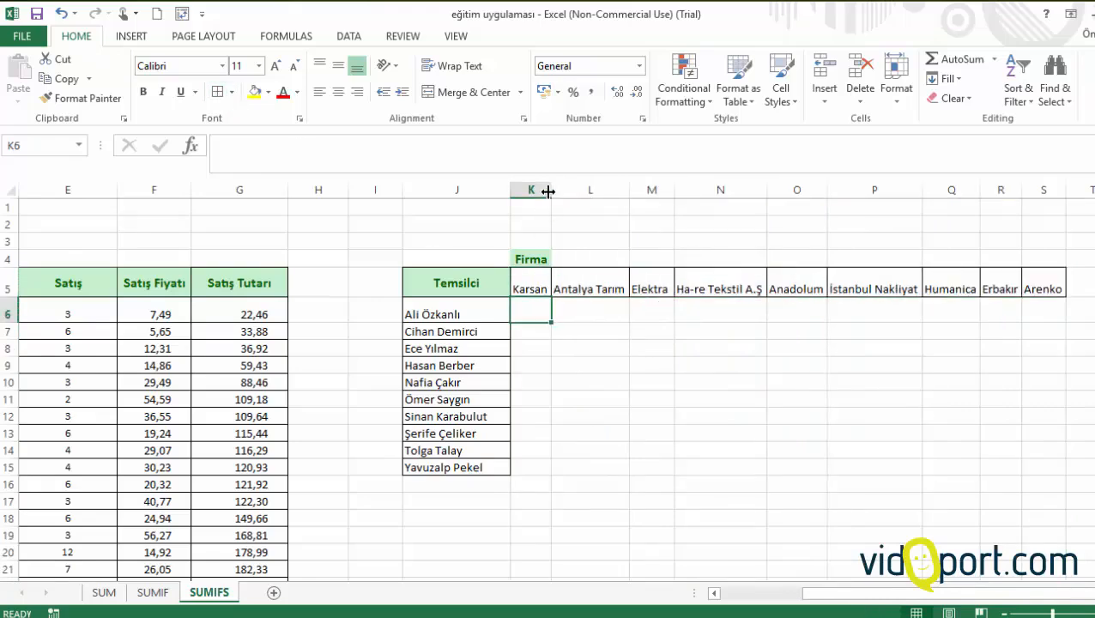
{"action": "left_click_drag", "start_coordinate": [548, 191], "coordinate": [1073, 191]}
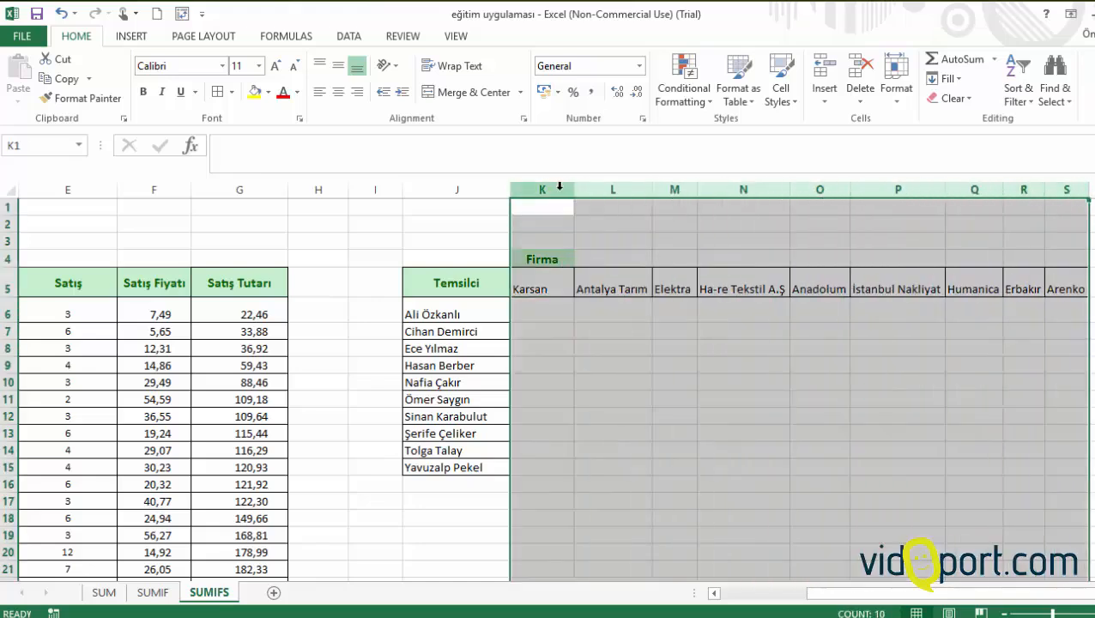
{"action": "left_click_drag", "start_coordinate": [574, 185], "coordinate": [599, 189]}
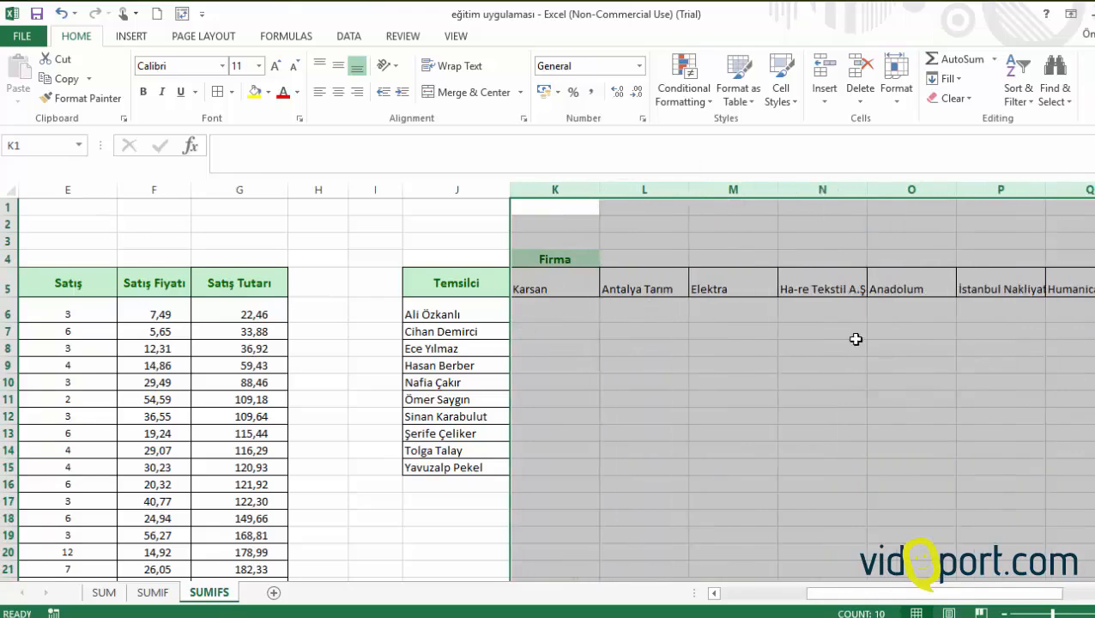
Step: Start a SUMIFS formula in K6 with the whole Satış Tutarı column G:G as the sum range
{"action": "left_click", "coordinate": [558, 316]}
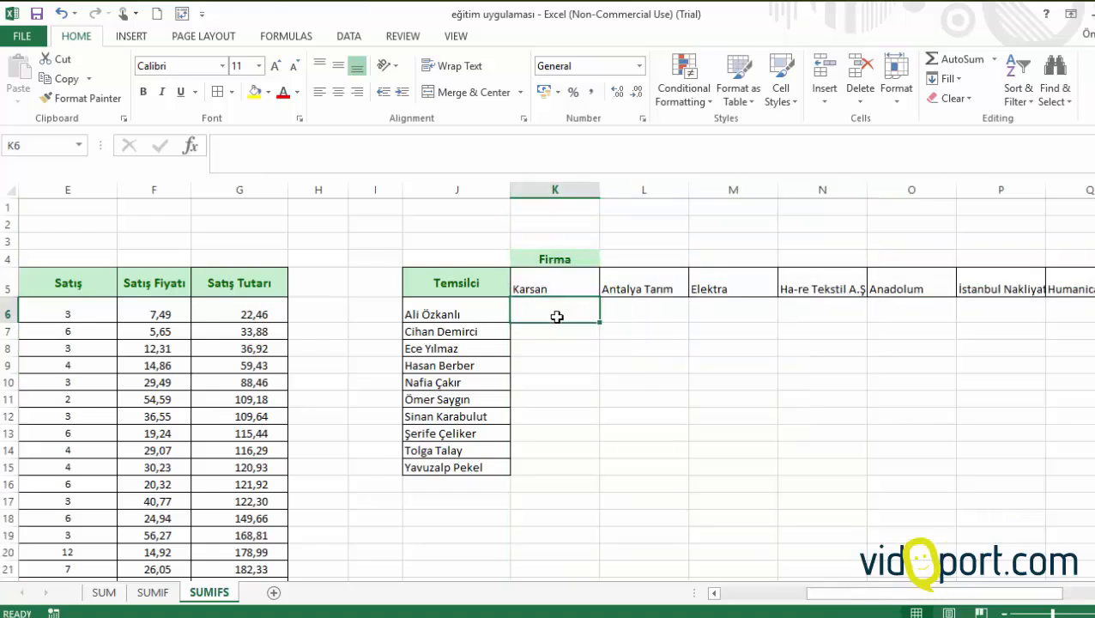
{"action": "type", "text": "=sum"}
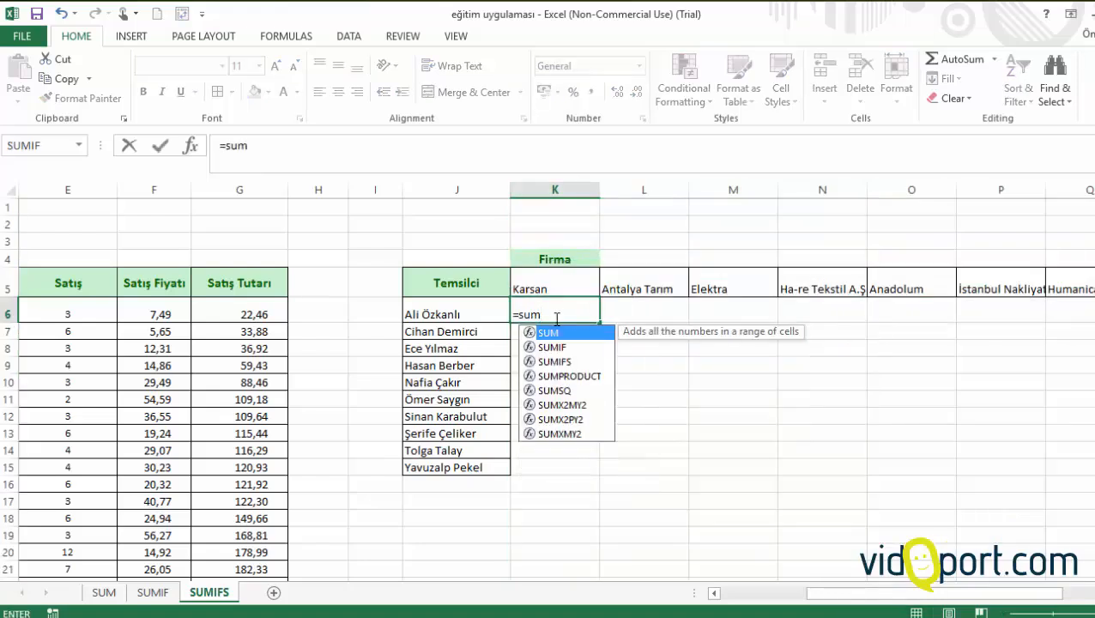
{"action": "type", "text": "ifs"}
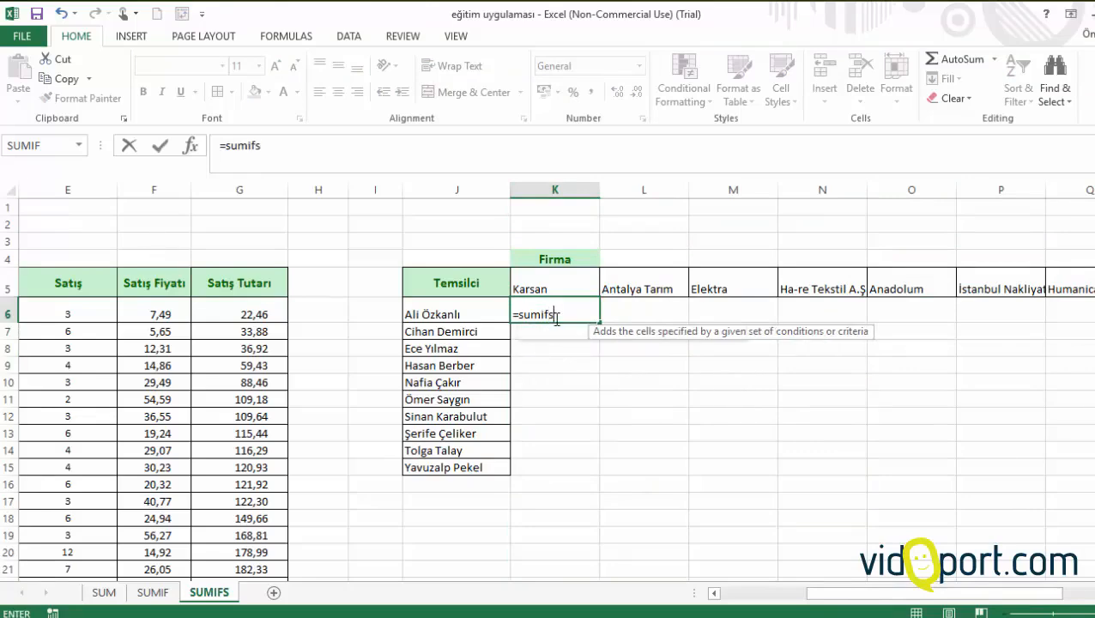
{"action": "key", "text": "Tab"}
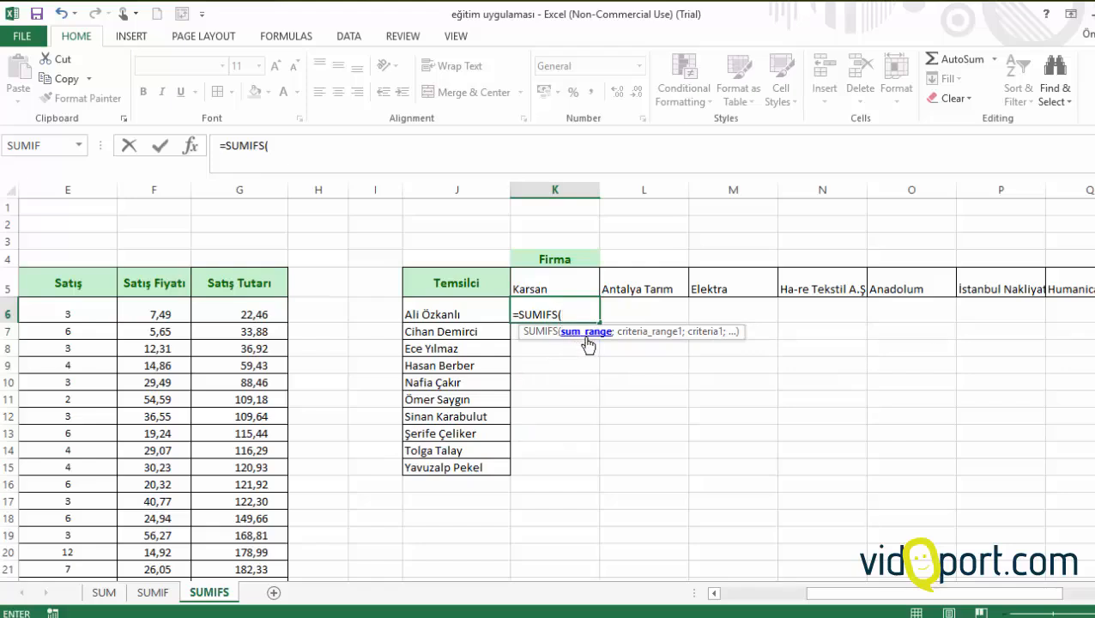
{"action": "left_click", "coordinate": [232, 189]}
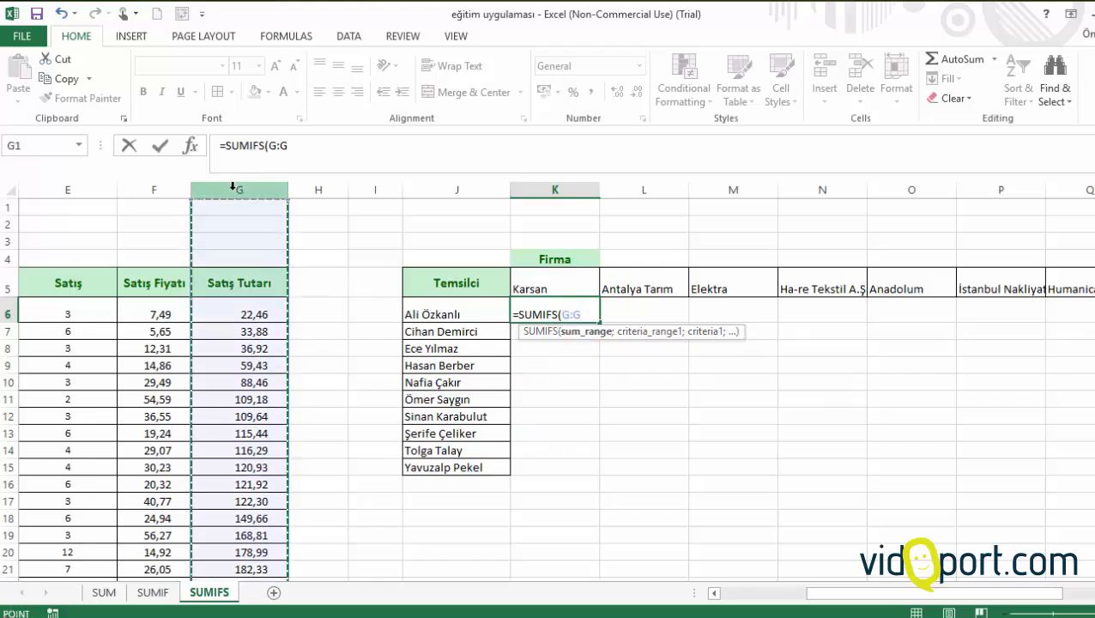
{"action": "type", "text": ";"}
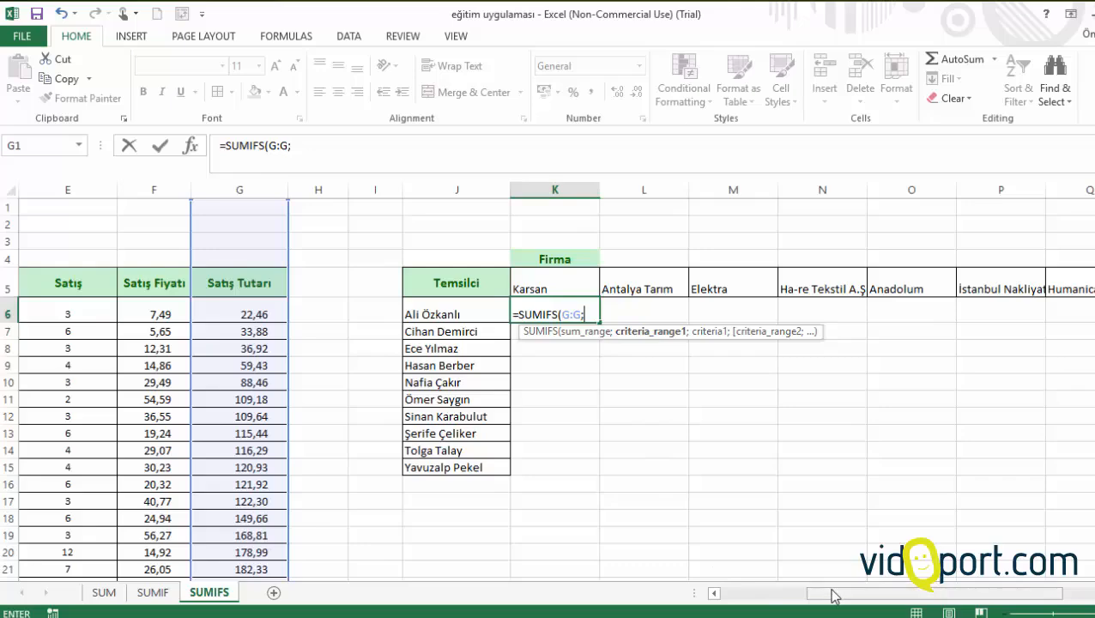
Step: Add the first condition to the SUMIFS formula: the Temsilci column C:C matched against the representative in J6
{"action": "left_click_drag", "start_coordinate": [829, 594], "coordinate": [749, 596]}
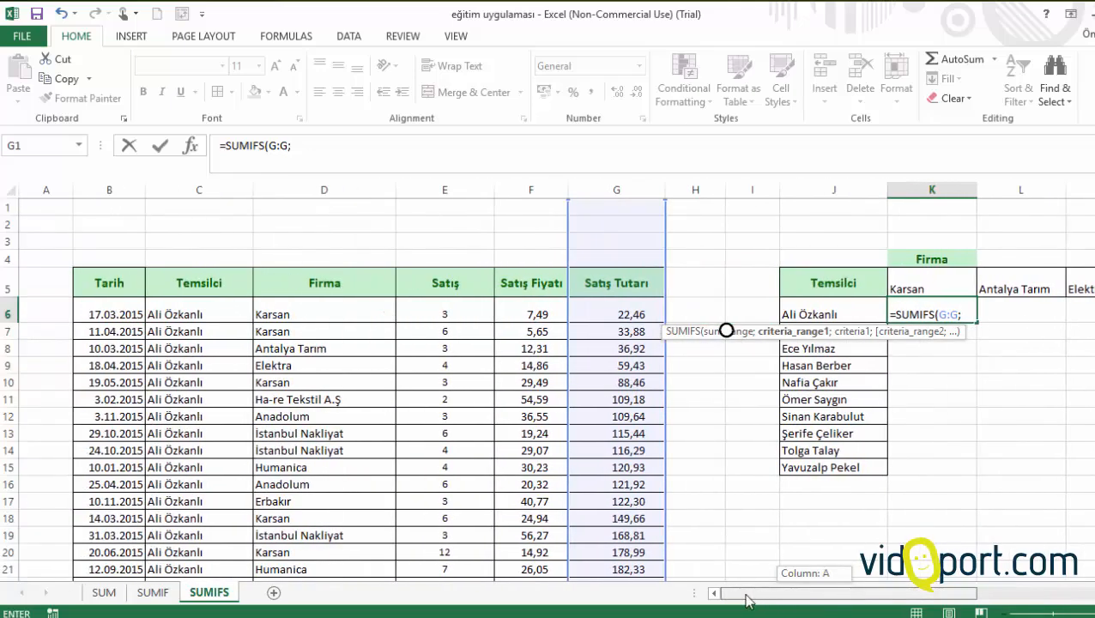
{"action": "left_click", "coordinate": [197, 188]}
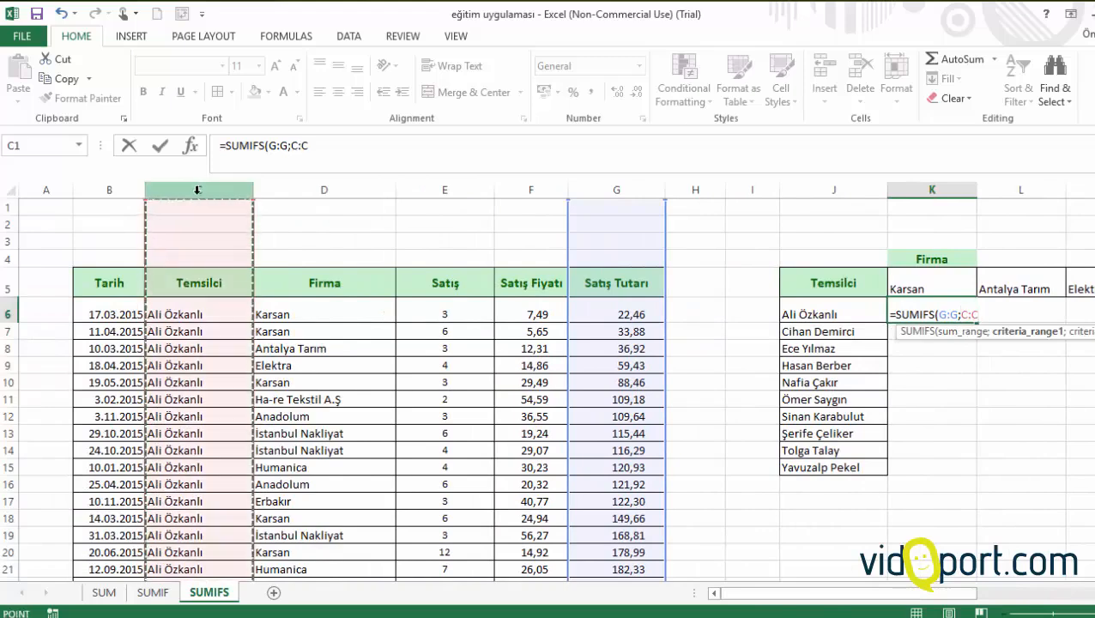
{"action": "type", "text": ";"}
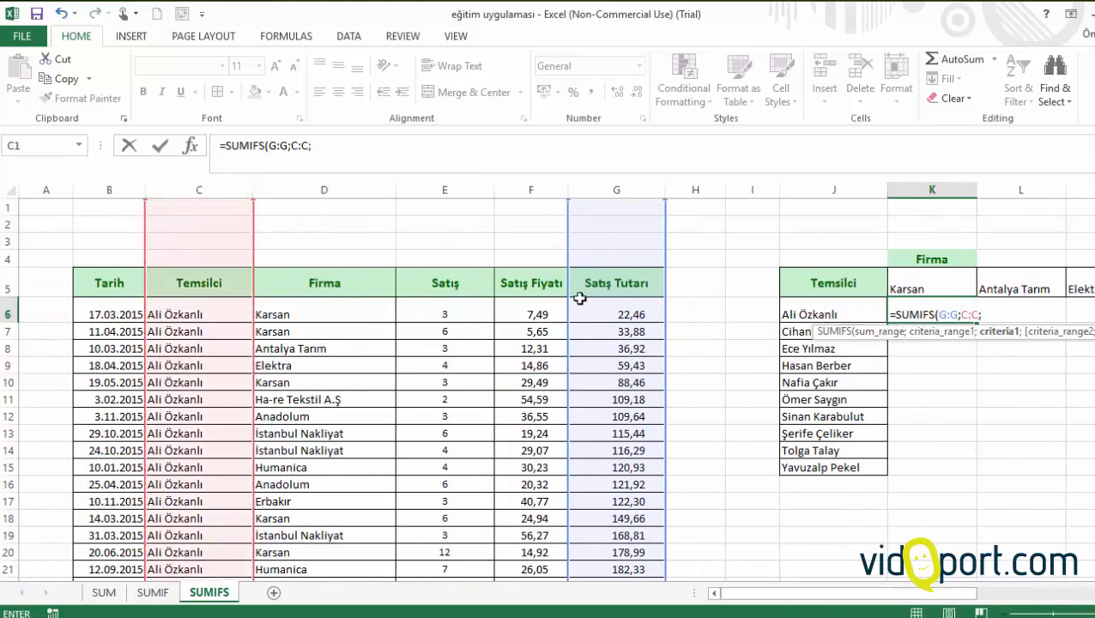
{"action": "left_click", "coordinate": [801, 315]}
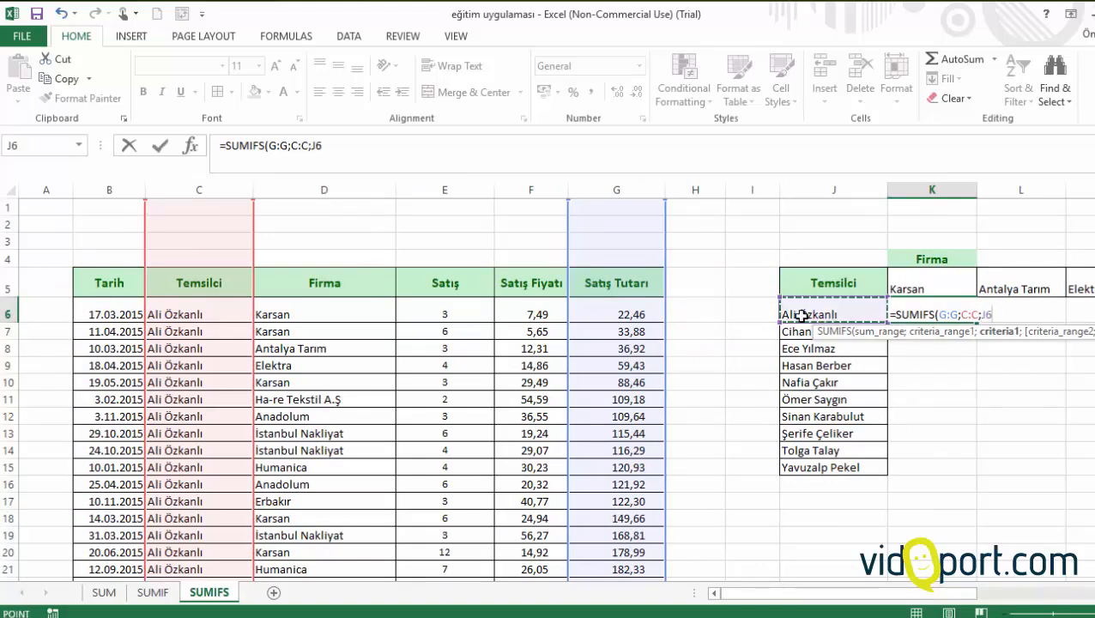
{"action": "type", "text": ";"}
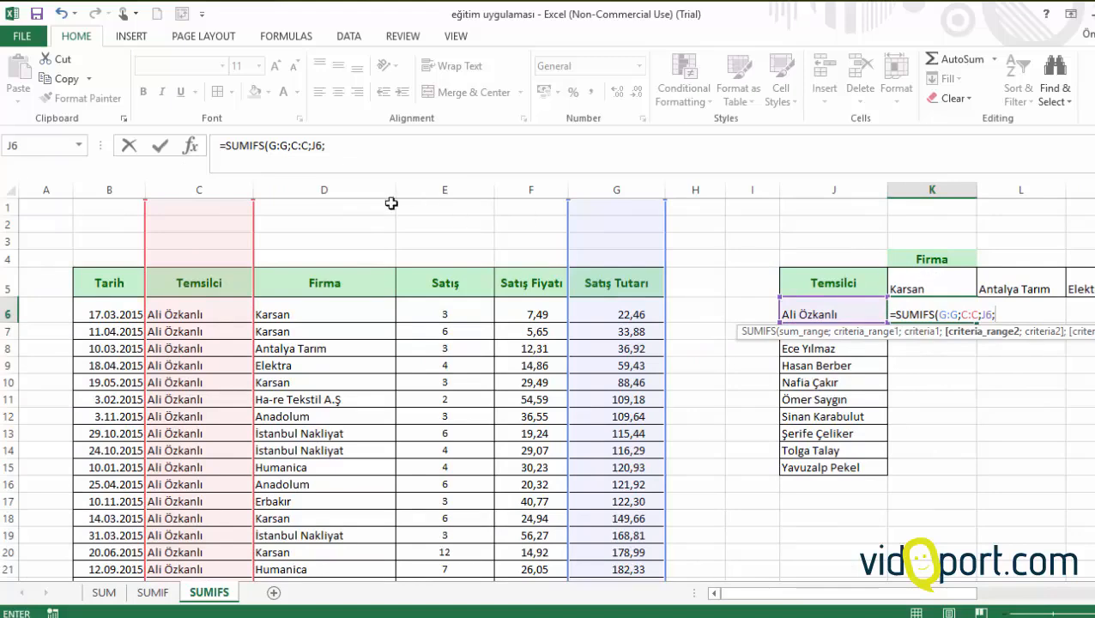
Step: Add the second condition, the Firma column D:D matched against the company in K5, and enter the formula
{"action": "left_click", "coordinate": [367, 183]}
{"action": "type", "text": ";"}
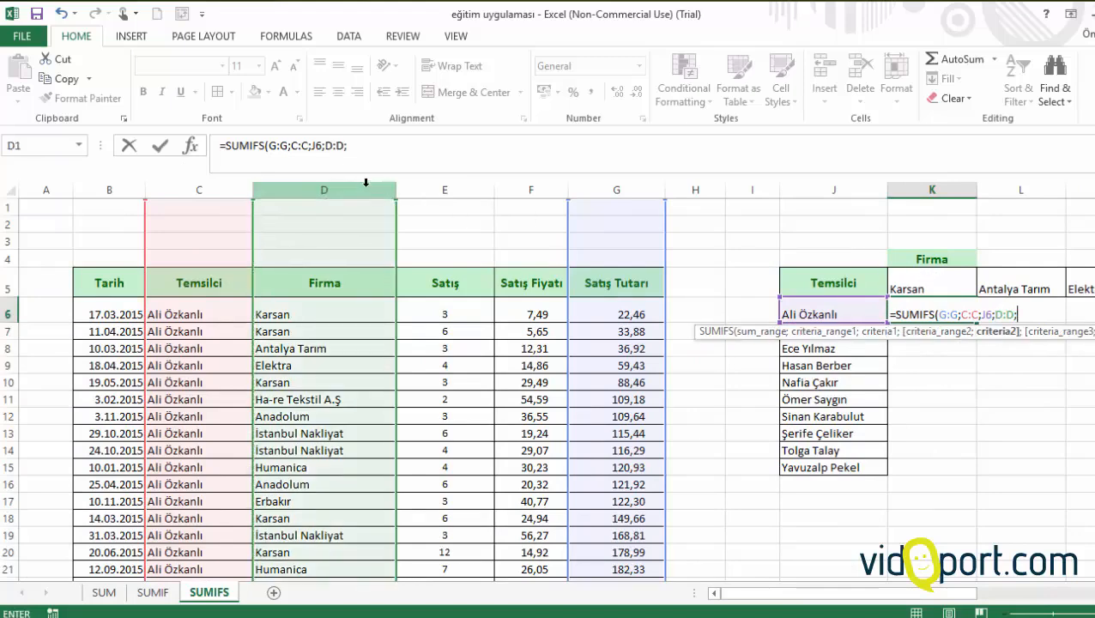
{"action": "left_click", "coordinate": [940, 292]}
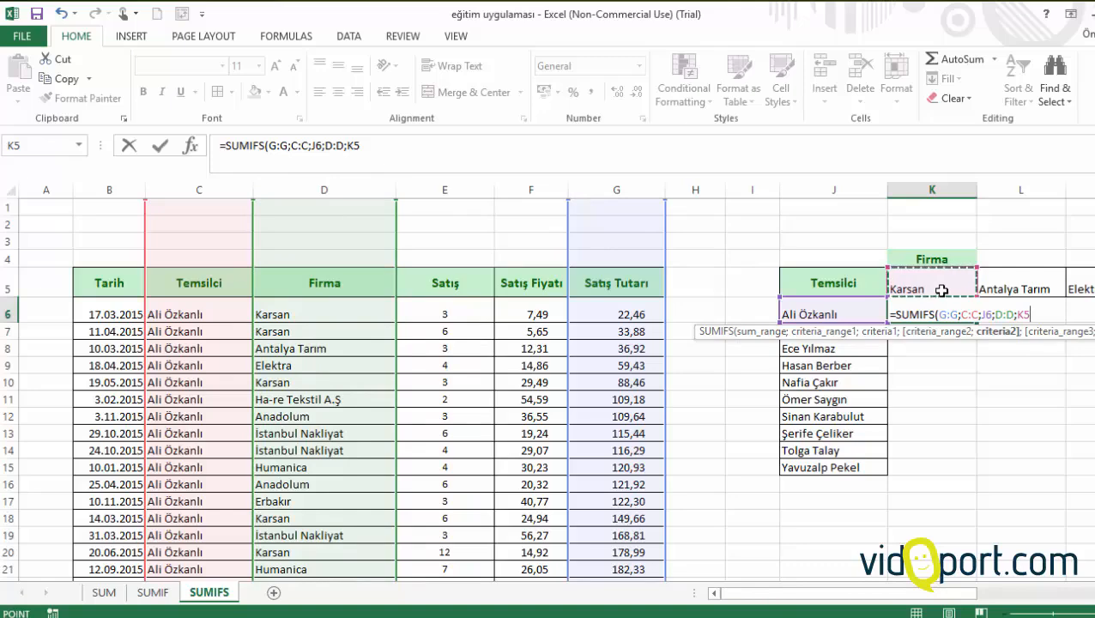
{"action": "key", "text": "Return"}
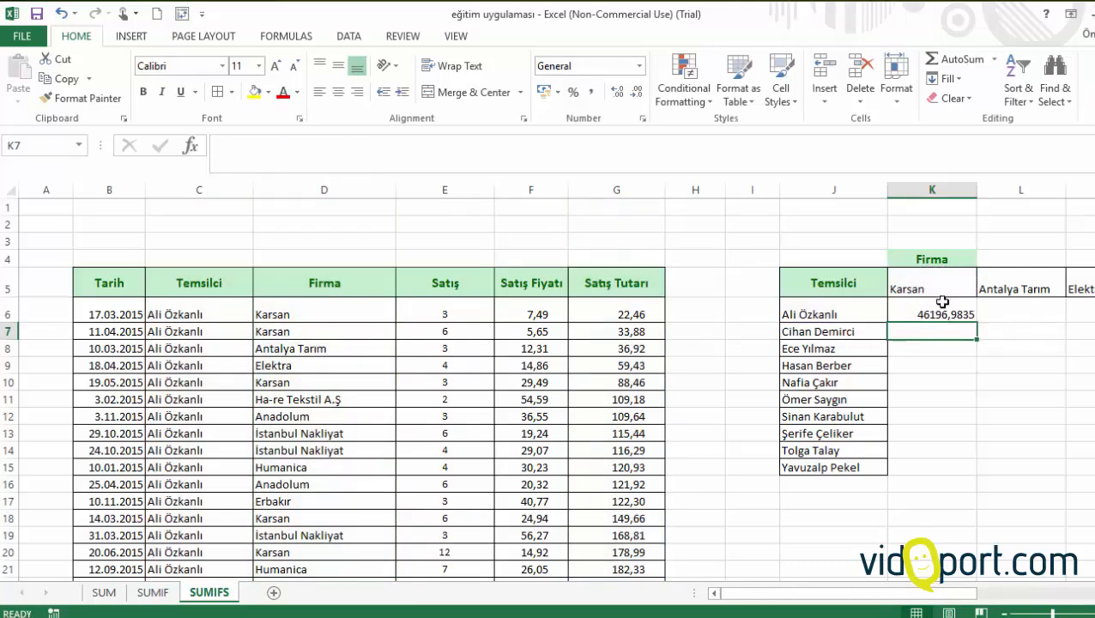
Step: Make the three column ranges in K6's SUMIFS formula absolute as $G:$G, $C:$C and $D:$D
{"action": "left_click", "coordinate": [923, 314]}
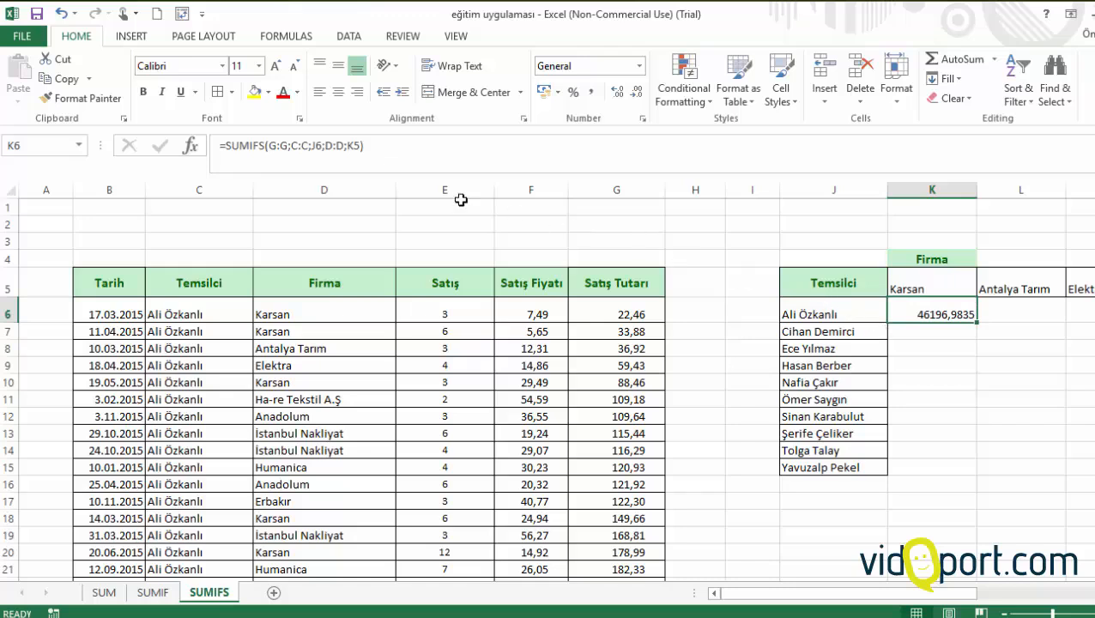
{"action": "double_click", "coordinate": [927, 314]}
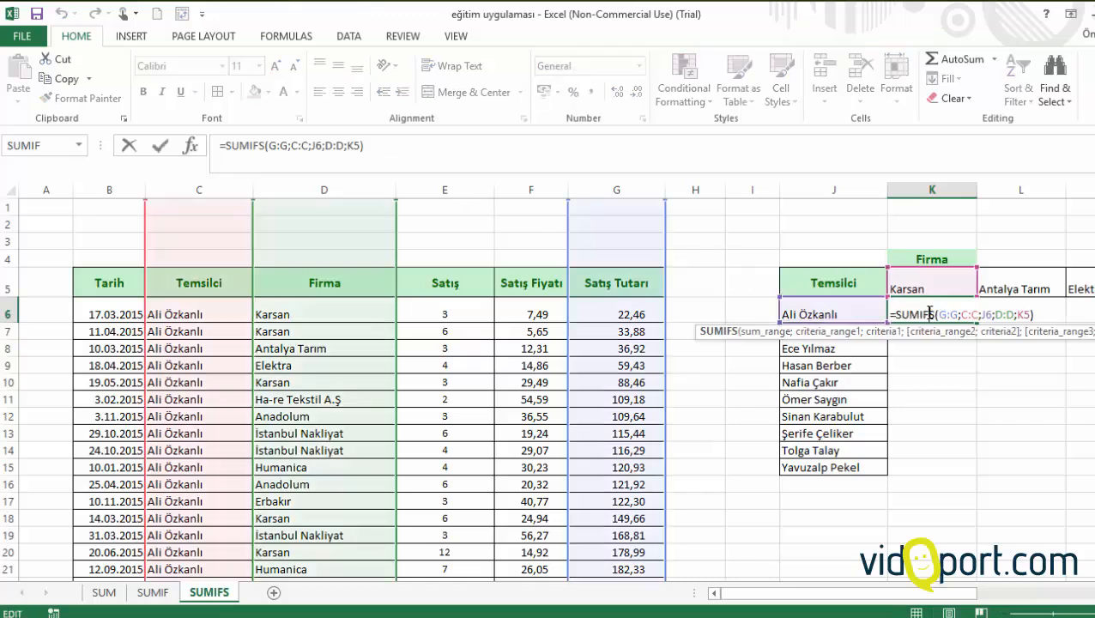
{"action": "left_click", "coordinate": [942, 315]}
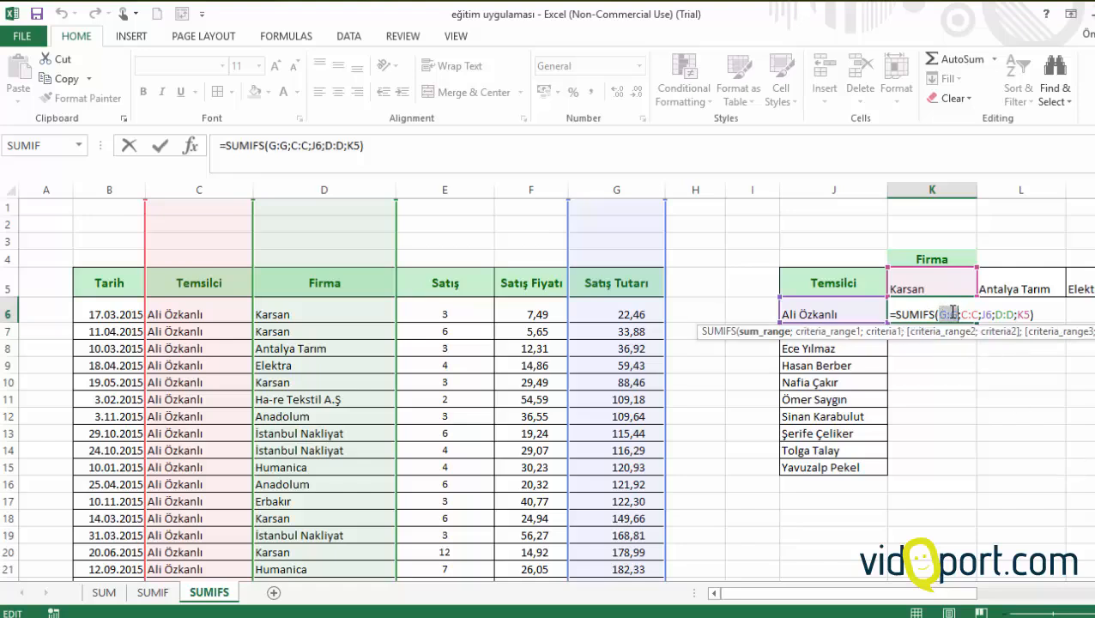
{"action": "key", "text": "F4"}
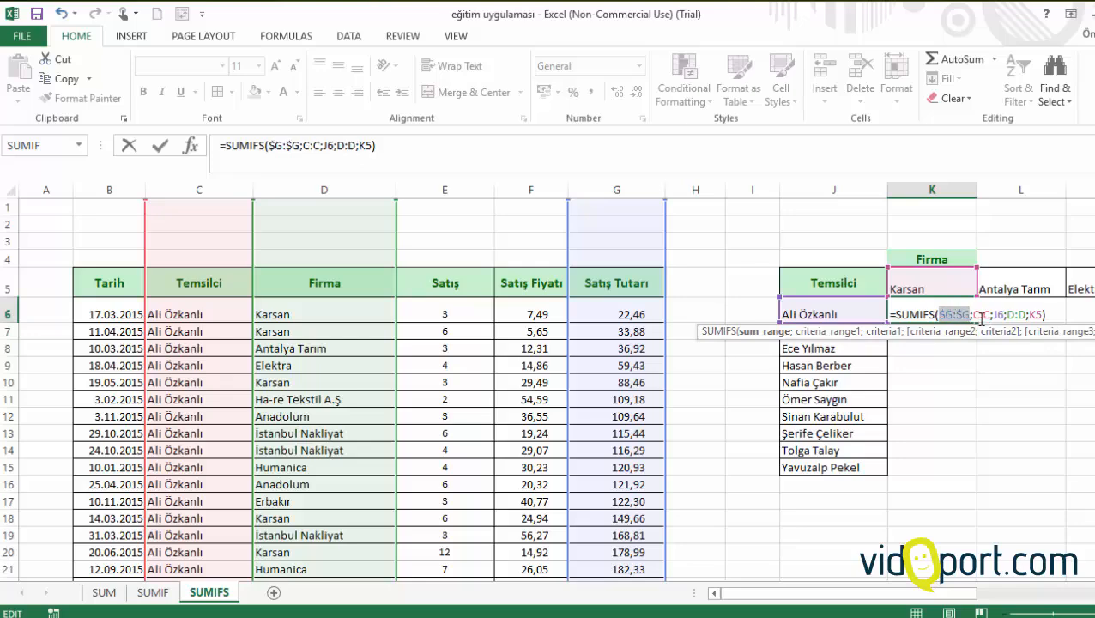
{"action": "double_click", "coordinate": [969, 315]}
{"action": "key", "text": "F4"}
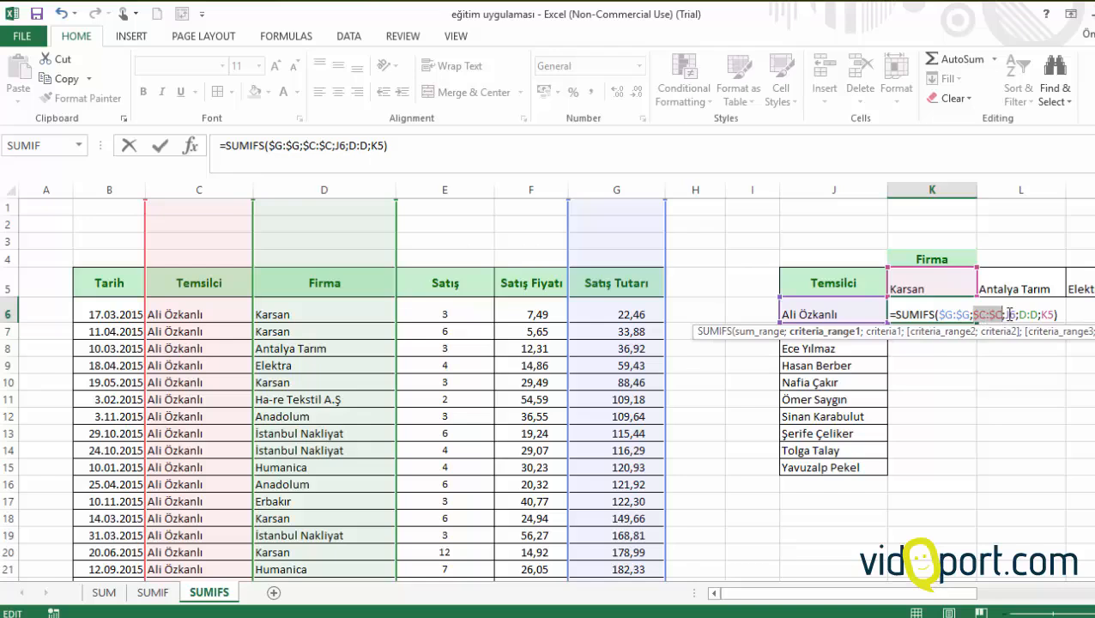
{"action": "double_click", "coordinate": [1026, 315]}
{"action": "key", "text": "F4"}
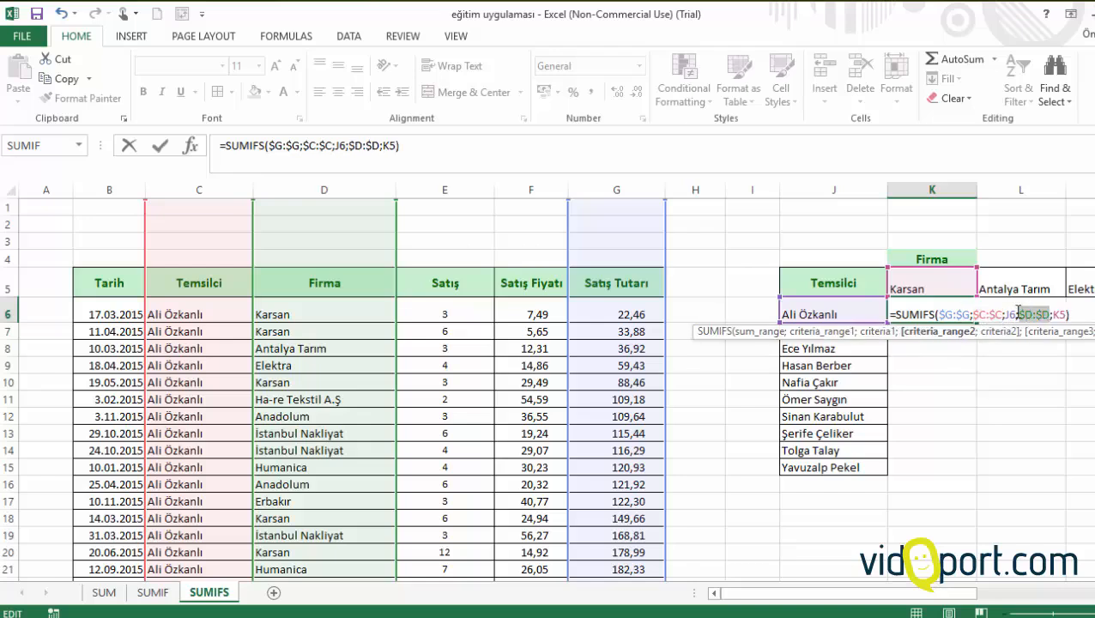
Step: Lock only the column of the representative criterion in the formula, changing it to $J6
{"action": "left_click", "coordinate": [1010, 313]}
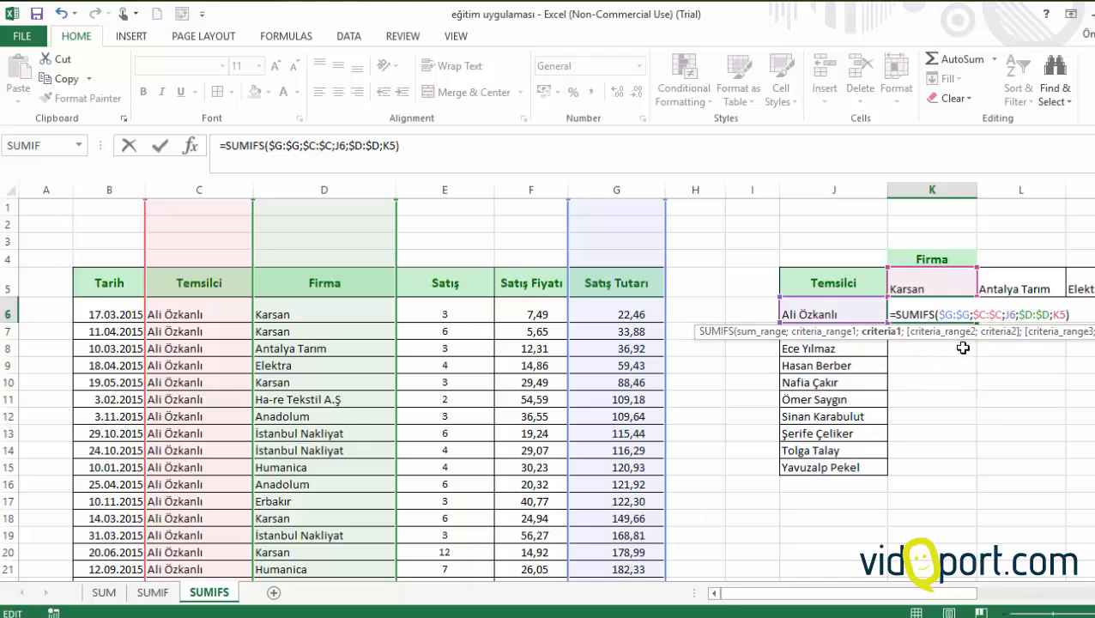
{"action": "left_click", "coordinate": [1010, 312]}
{"action": "key", "text": "F4"}
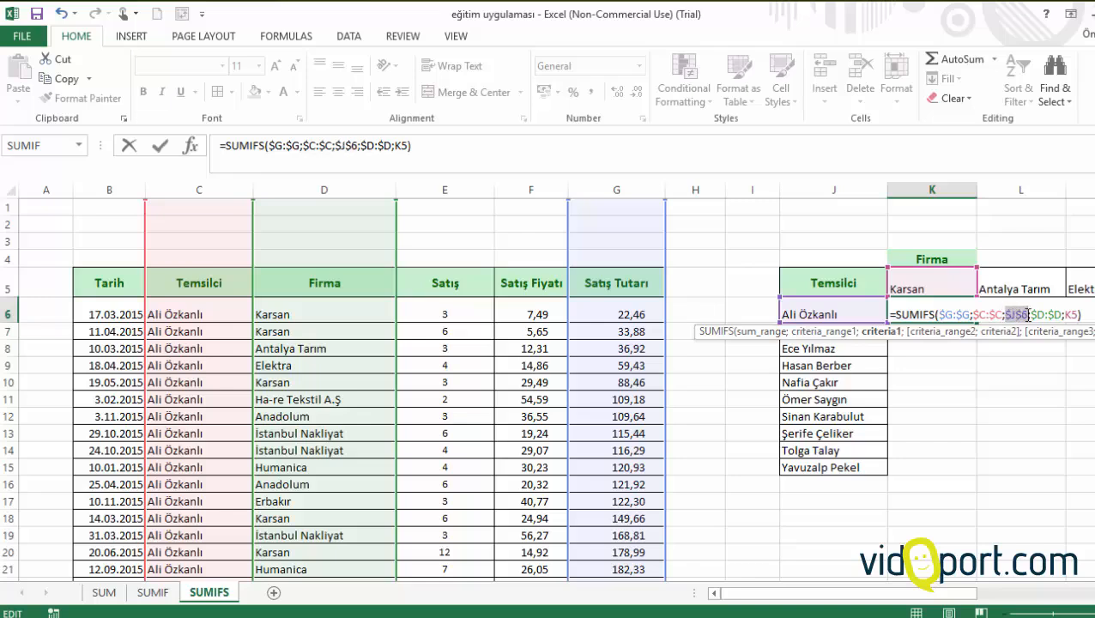
{"action": "key", "text": "F4"}
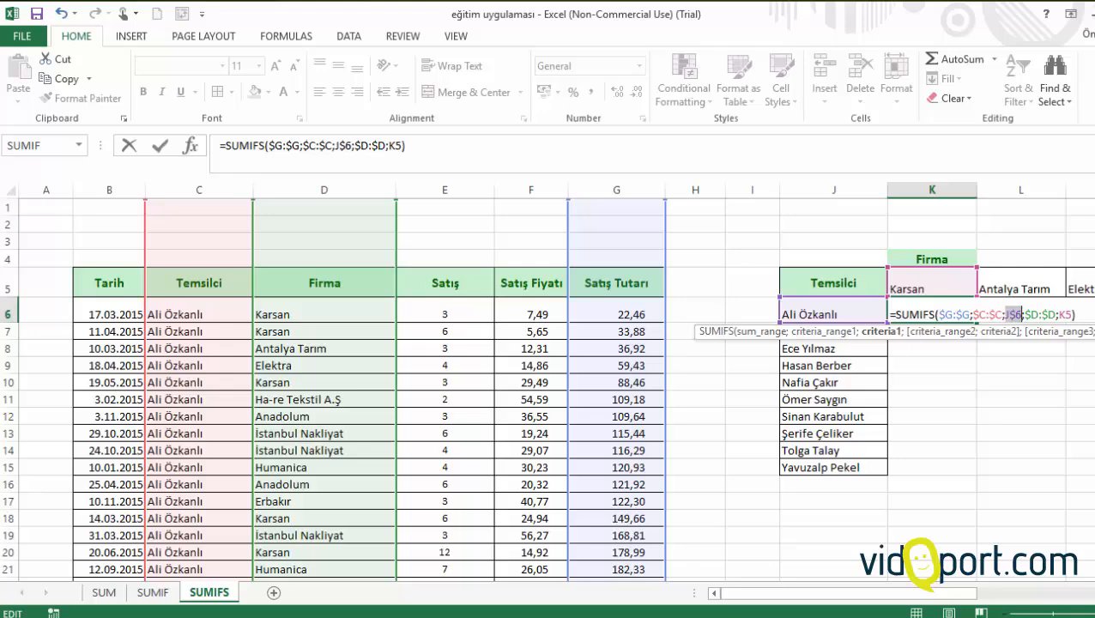
{"action": "key", "text": "F4"}
Step: Lock only the row of the company criterion, changing it to K$5, and enter the edited formula
{"action": "left_click", "coordinate": [1066, 316]}
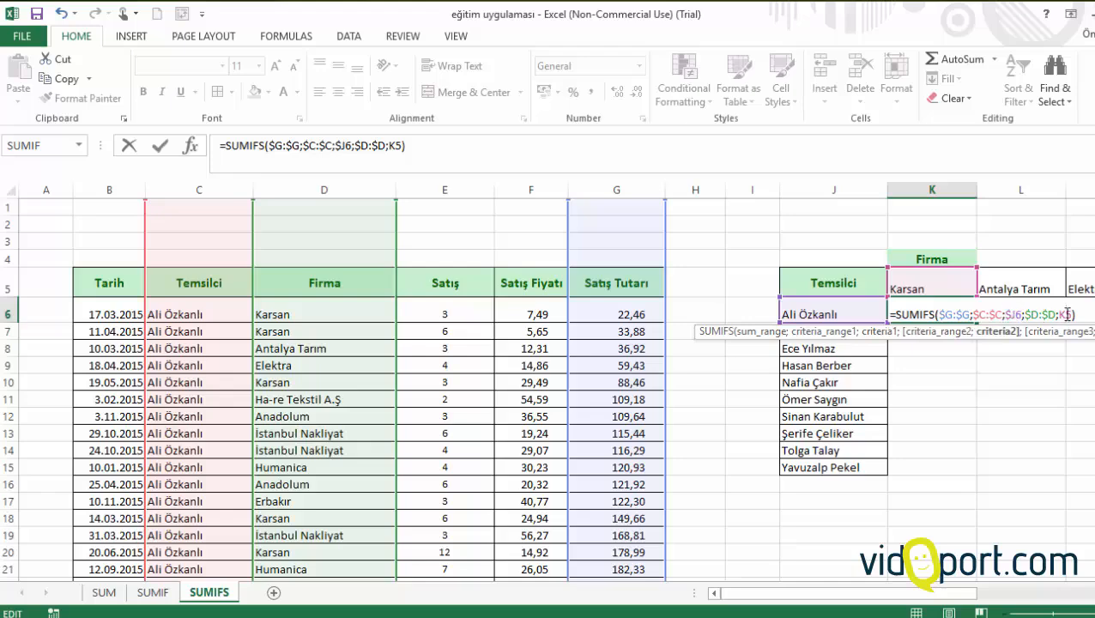
{"action": "left_click_drag", "start_coordinate": [954, 594], "coordinate": [1040, 594]}
{"action": "left_click", "coordinate": [690, 315]}
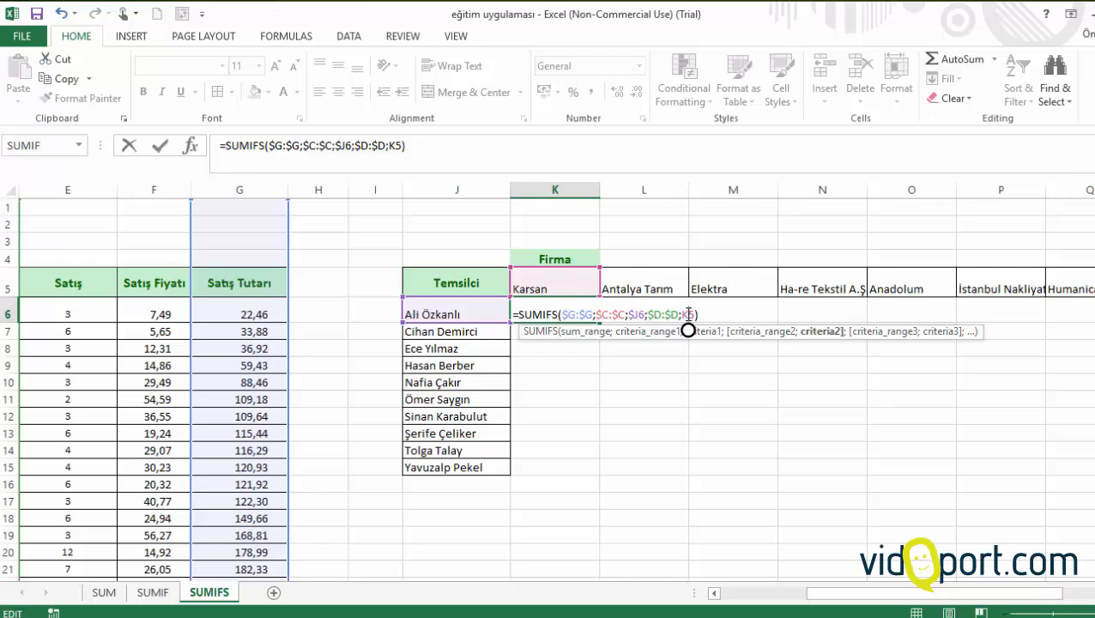
{"action": "key", "text": "F4"}
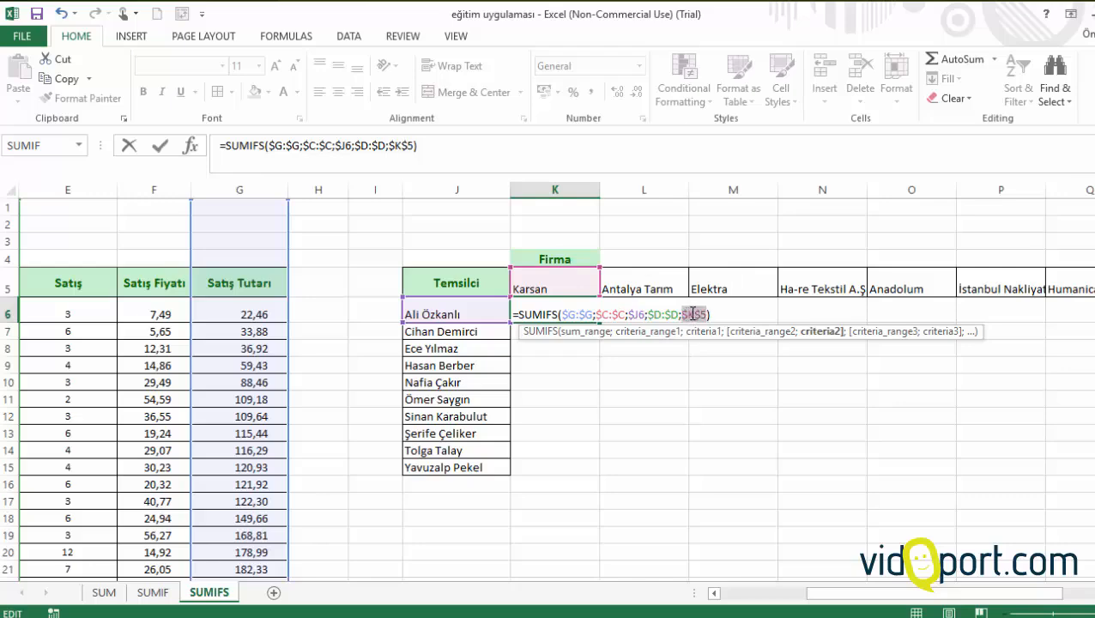
{"action": "key", "text": "F4"}
{"action": "key", "text": "Return"}
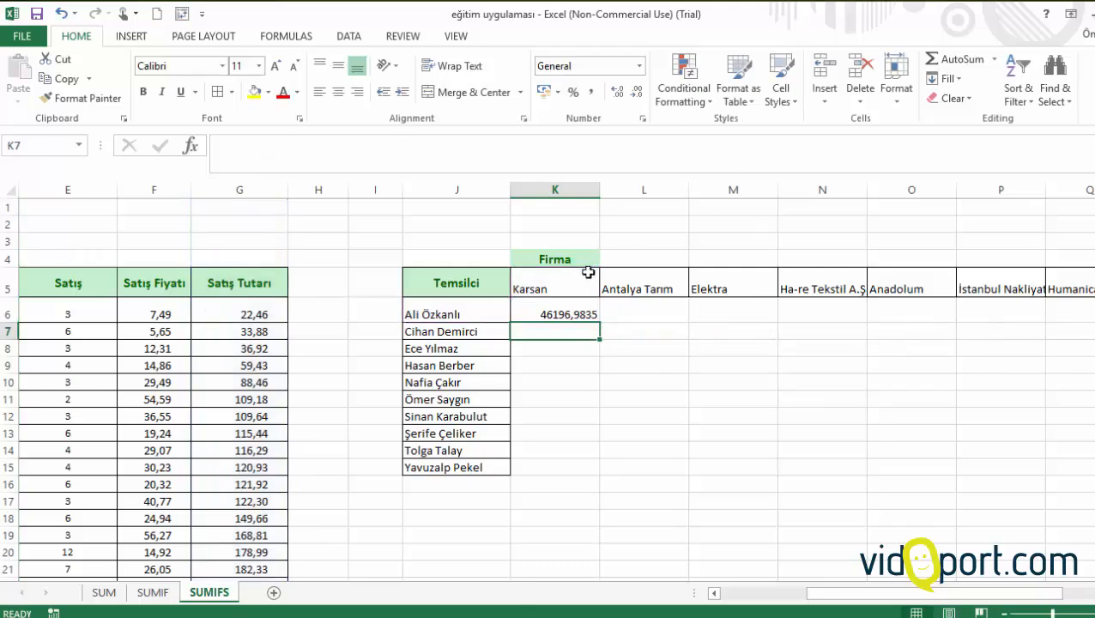
Step: Fill the SUMIFS formula from K6 across K6:S15 and format the range as numbers with thousands separators and two decimals
{"action": "left_click", "coordinate": [590, 312]}
{"action": "left_click_drag", "start_coordinate": [599, 327], "coordinate": [1055, 500]}
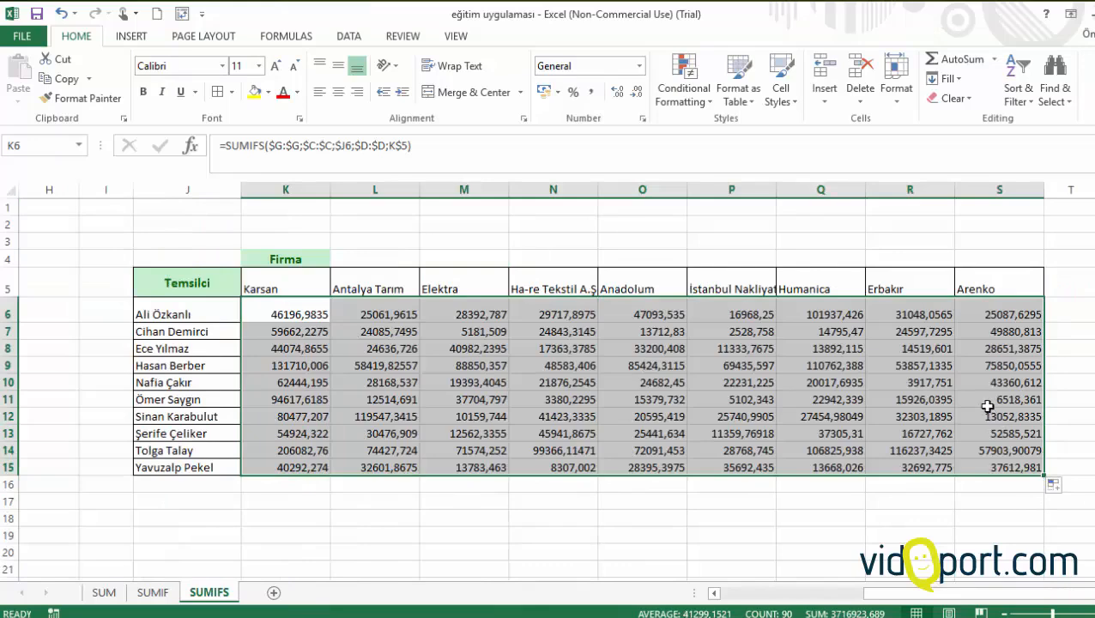
{"action": "key", "text": "ctrl+shift+1"}
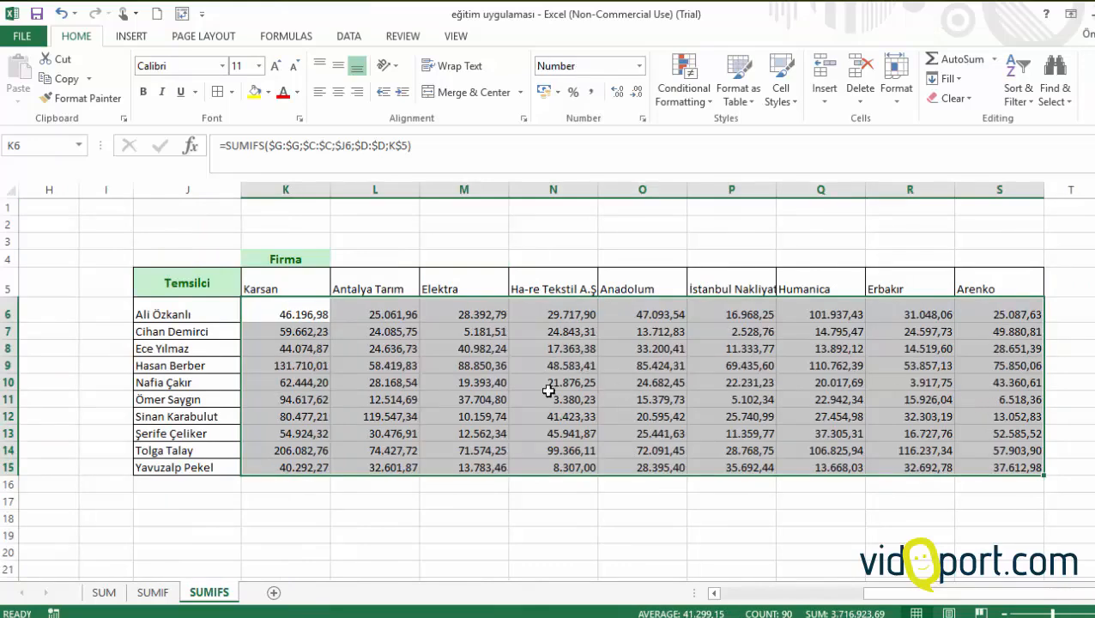
{"action": "left_click", "coordinate": [289, 349]}
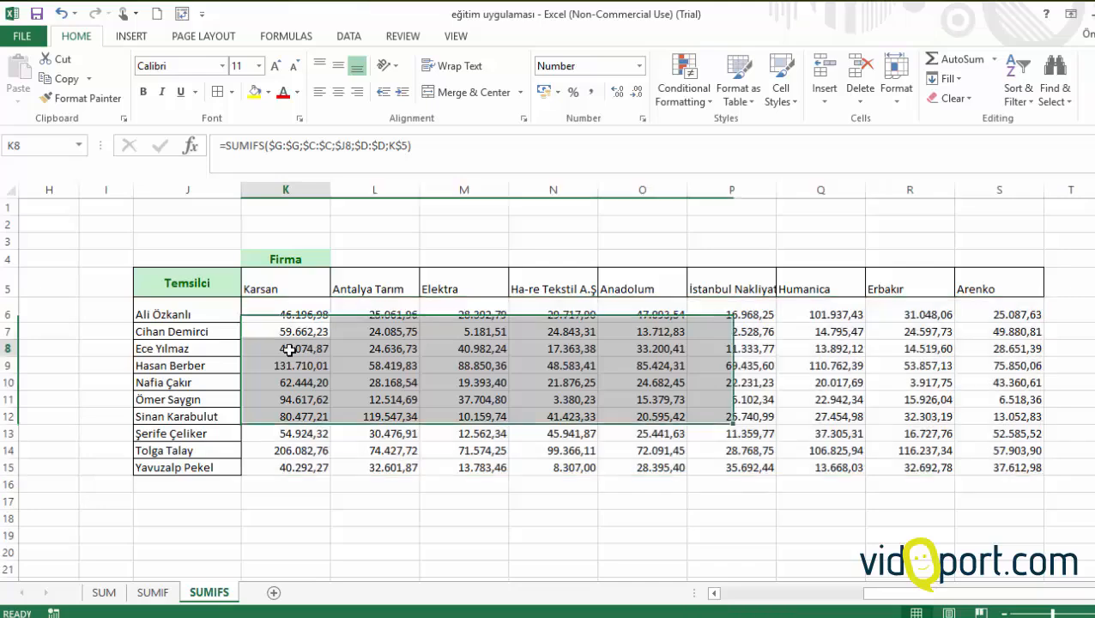
Step: Review the finished SUM and SUMIF sheets, including the representative list, and return to the SUMIFS sheet
{"action": "left_click", "coordinate": [105, 592]}
{"action": "left_click", "coordinate": [168, 592]}
{"action": "left_click", "coordinate": [208, 592]}
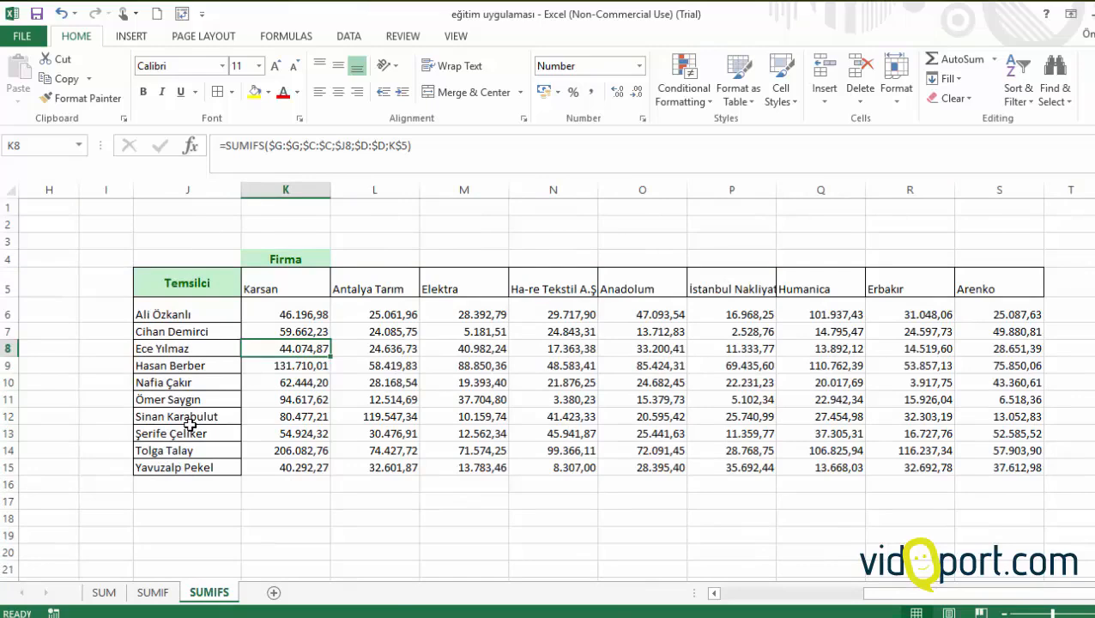
{"action": "left_click", "coordinate": [110, 595]}
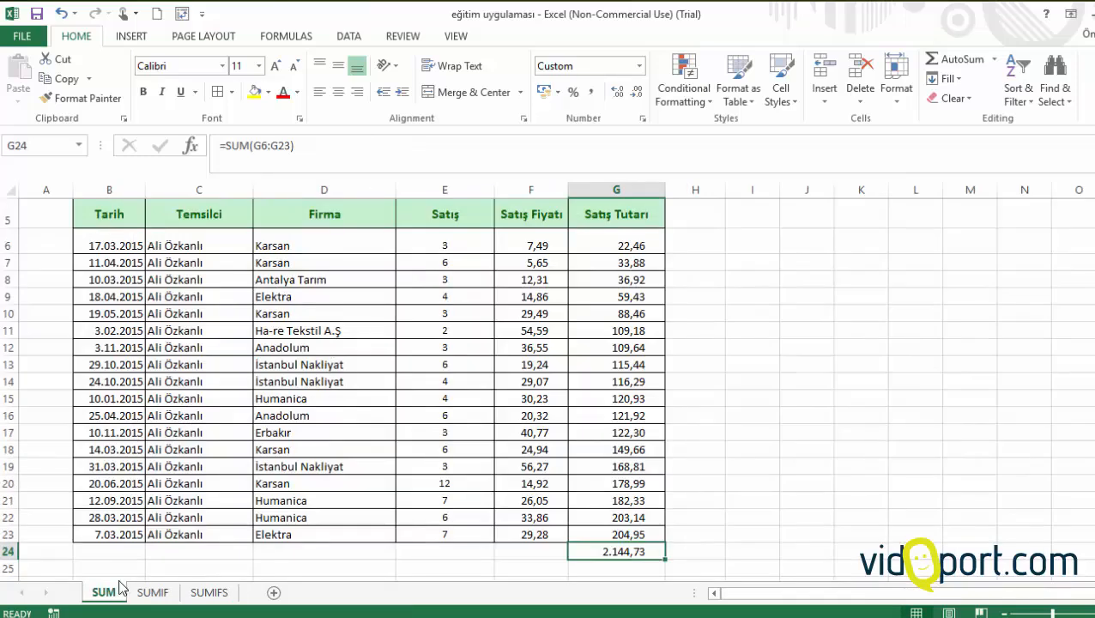
{"action": "left_click", "coordinate": [159, 598]}
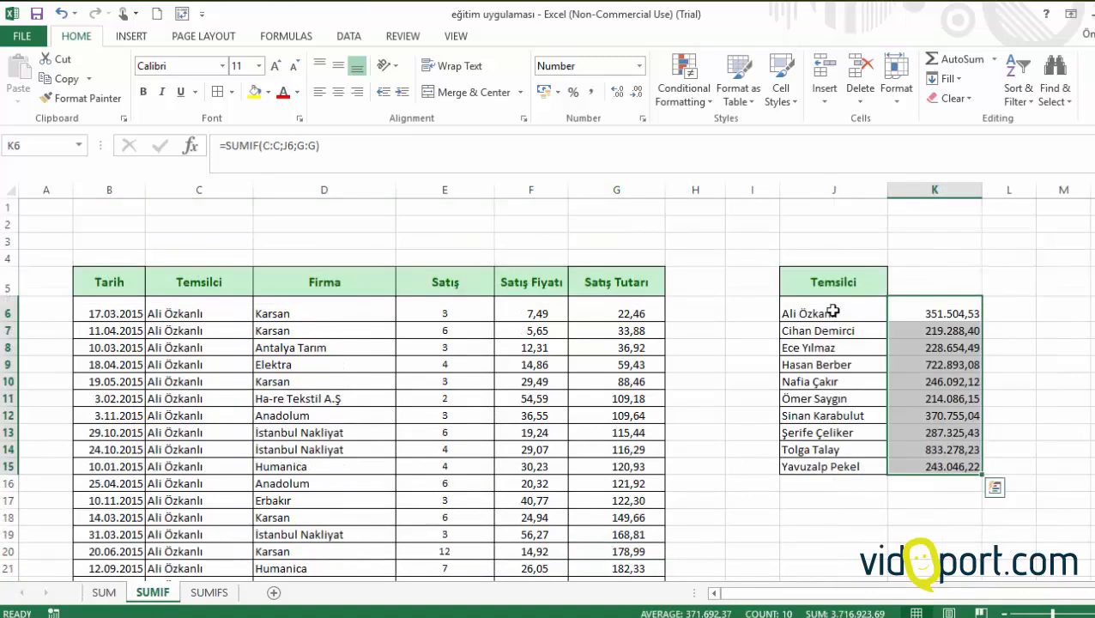
{"action": "left_click_drag", "start_coordinate": [834, 312], "coordinate": [831, 450]}
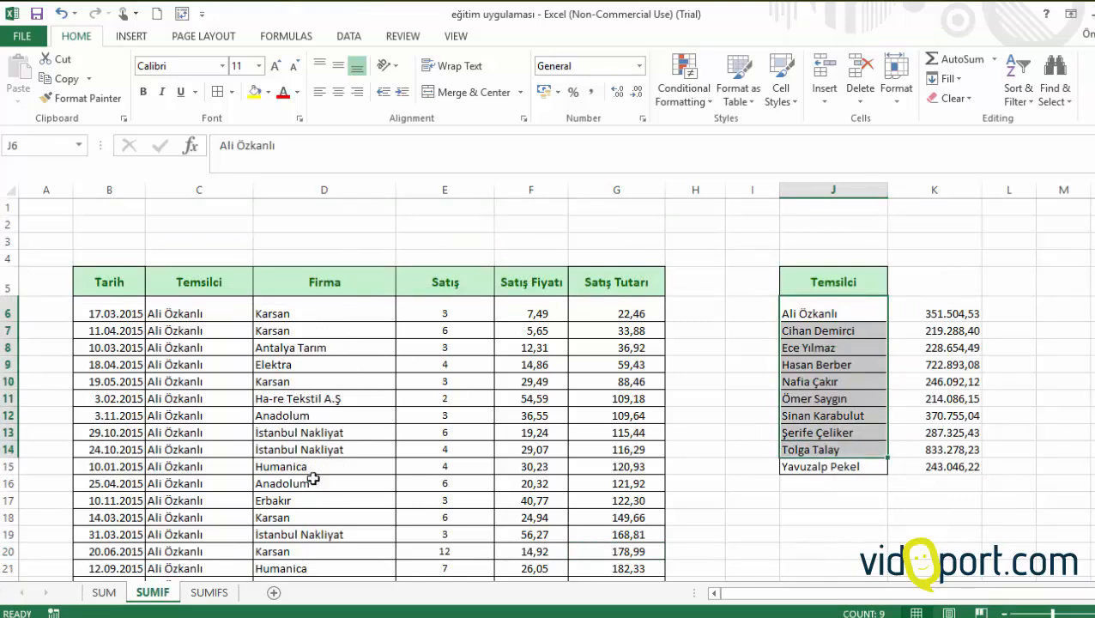
{"action": "left_click", "coordinate": [209, 592]}
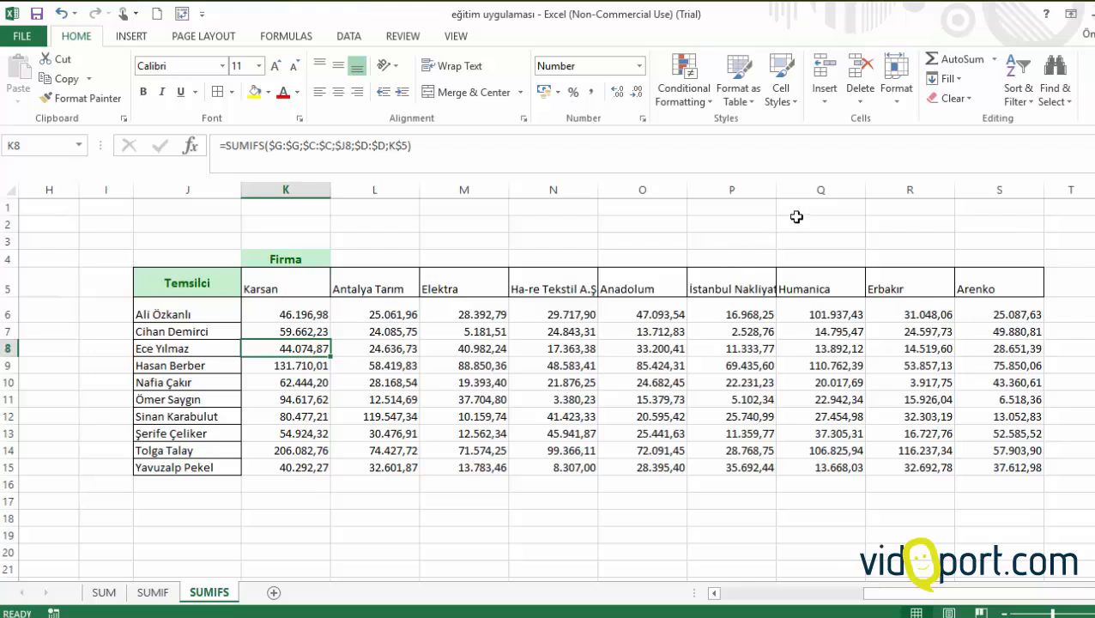
Step: Widen column P slightly so that the İstanbul Nakliyat heading fits its cell
{"action": "left_click_drag", "start_coordinate": [775, 187], "coordinate": [786, 187]}
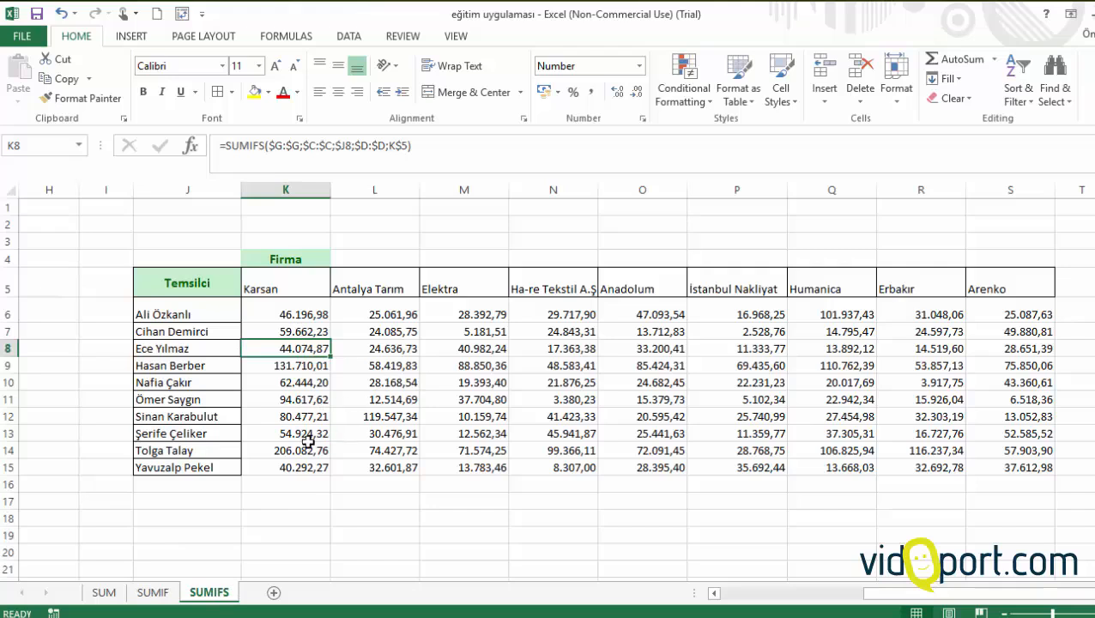
{"action": "left_click_drag", "start_coordinate": [313, 448], "coordinate": [589, 364]}
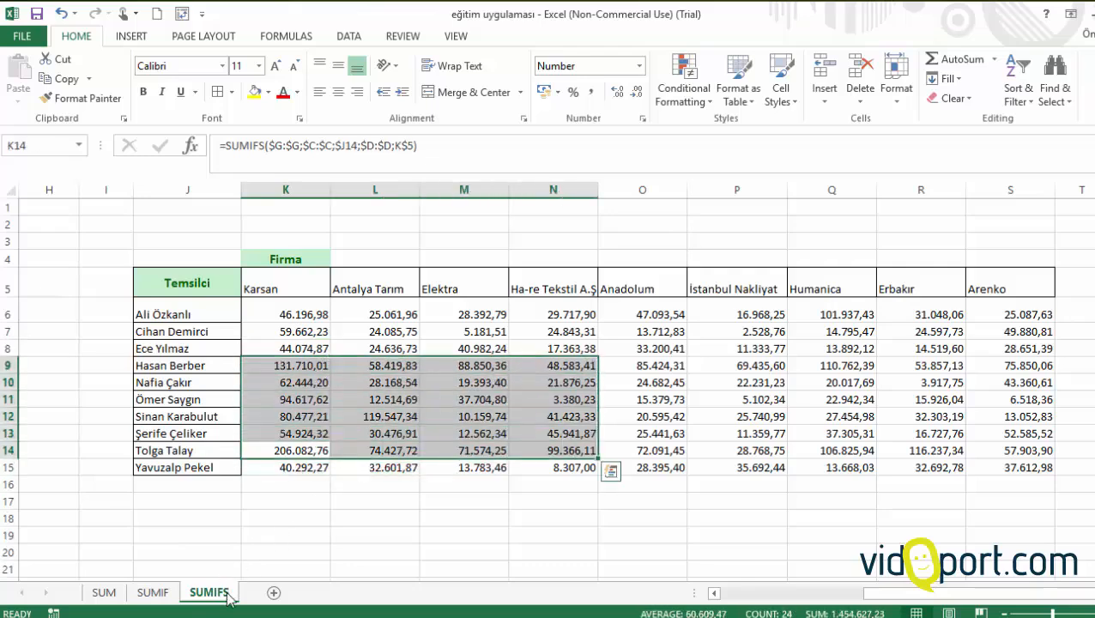